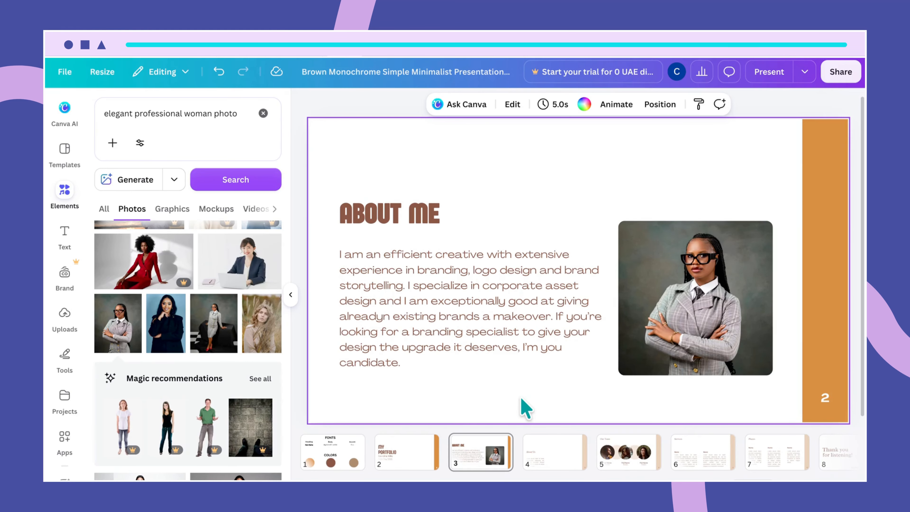
# Step: On page 4, replace the "About Us" heading with "What I do"
pyautogui.click(548, 449)
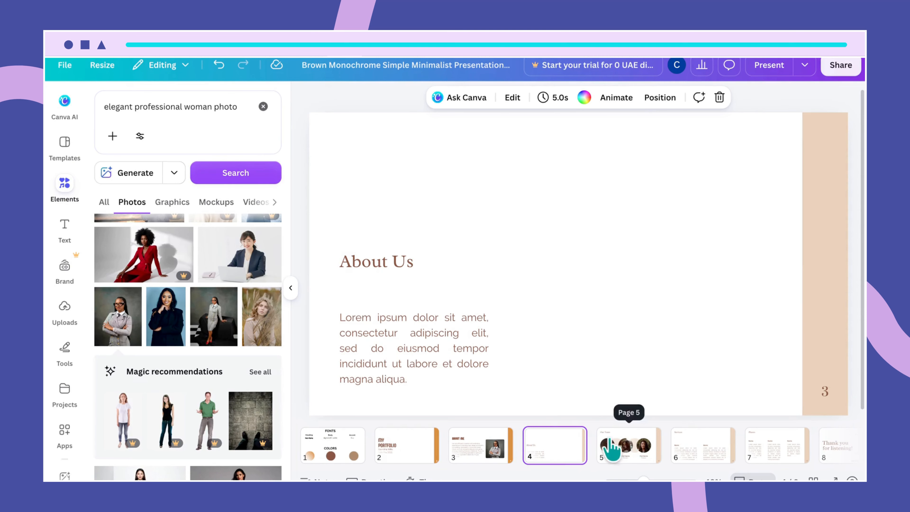
pyautogui.moveTo(575, 446)
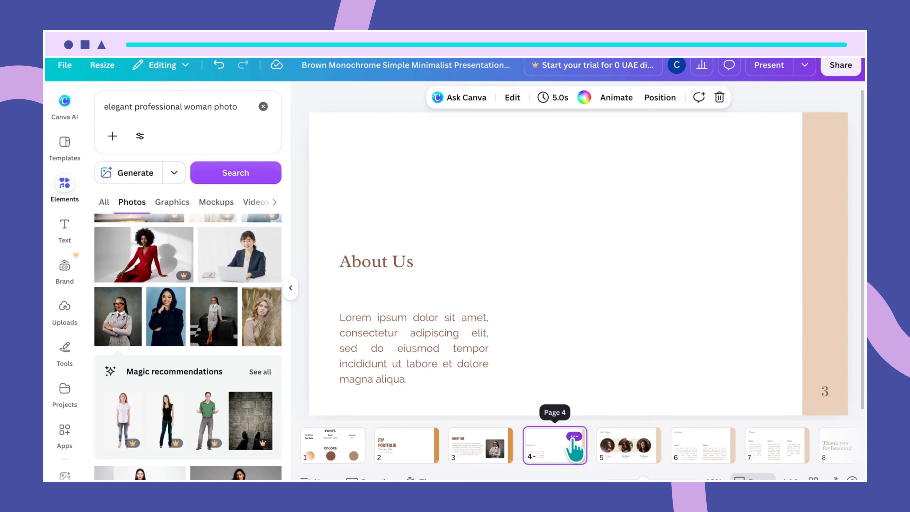
pyautogui.doubleClick(398, 266)
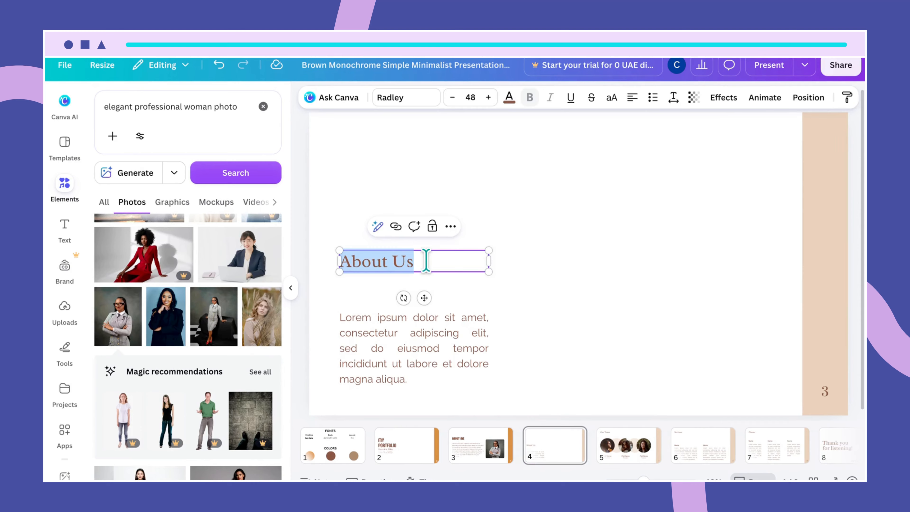
pyautogui.press('BackSpace')
pyautogui.write('What I ')
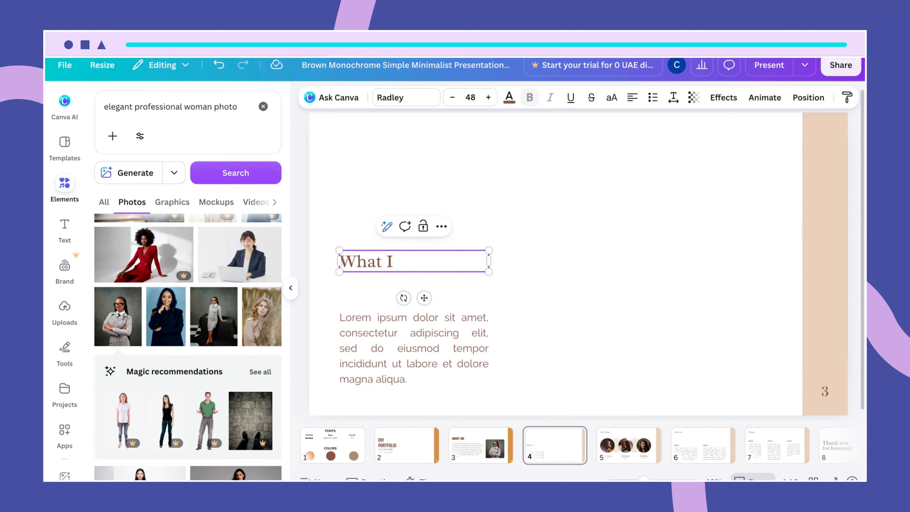
pyautogui.write('do')
pyautogui.click(544, 256)
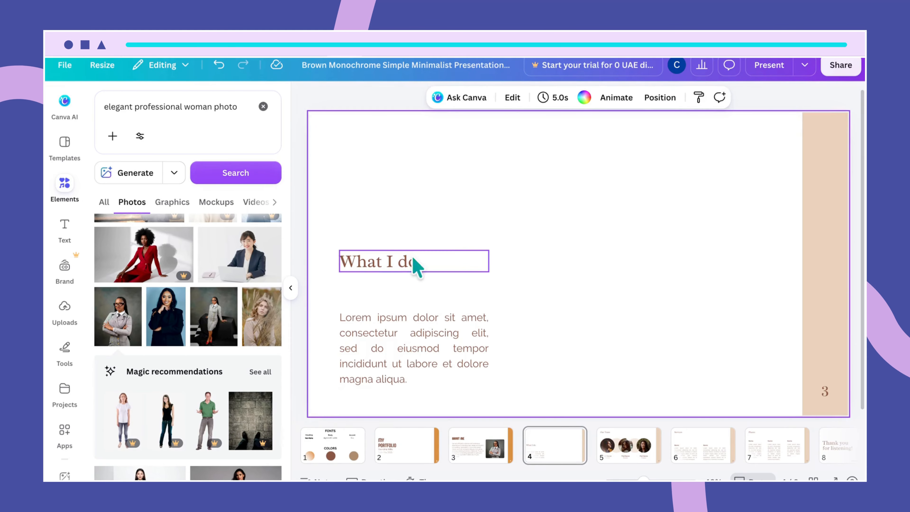
# Step: Set the "What I do" heading's font to Sugo Display
pyautogui.click(380, 268)
pyautogui.click(398, 103)
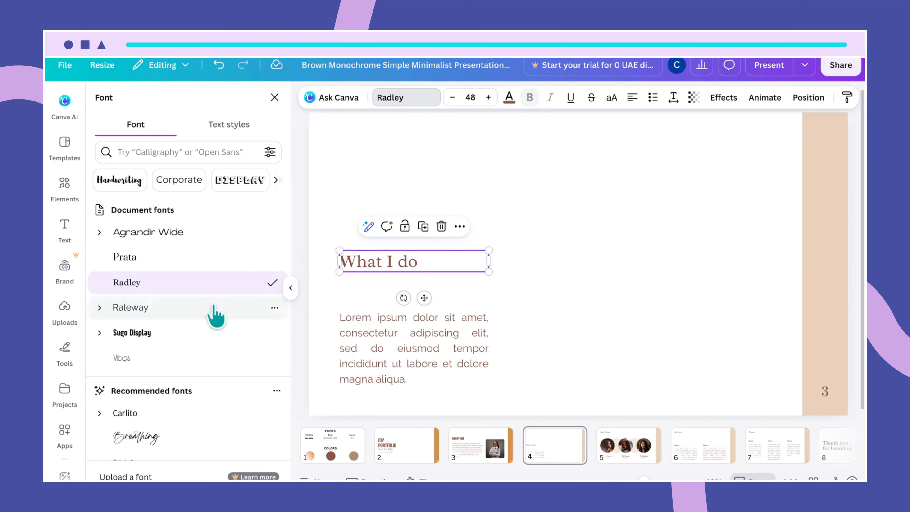
pyautogui.click(169, 328)
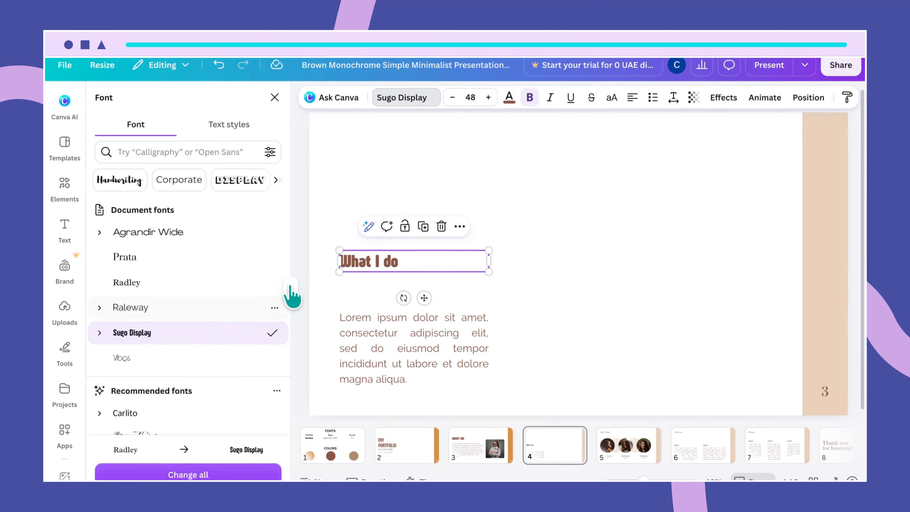
pyautogui.click(519, 261)
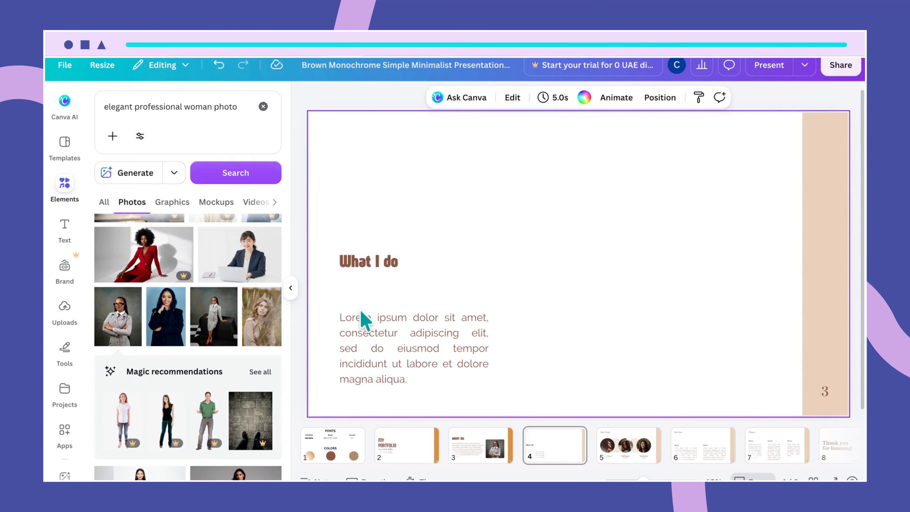
# Step: Move the placeholder paragraph up directly beneath the "What I do" heading and make the heading all uppercase
pyautogui.click(365, 370)
pyautogui.moveTo(366, 370); pyautogui.dragTo(364, 335)
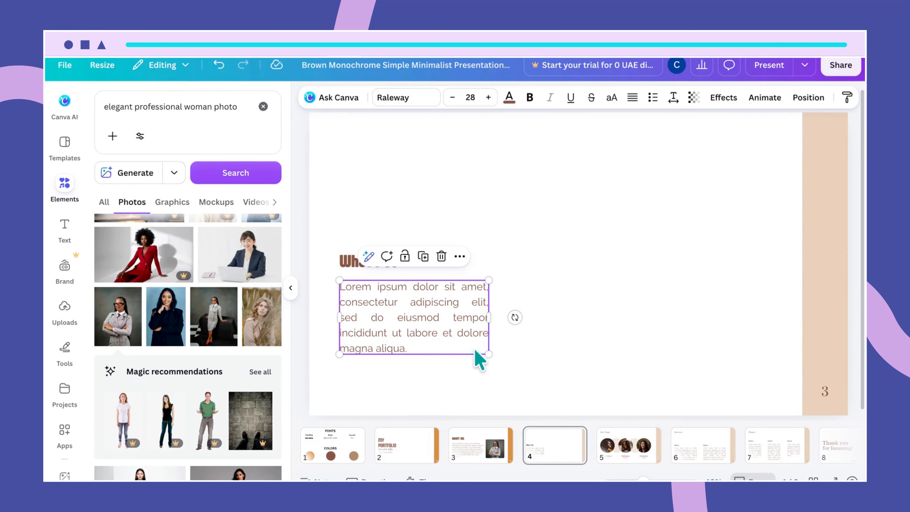
pyautogui.doubleClick(420, 259)
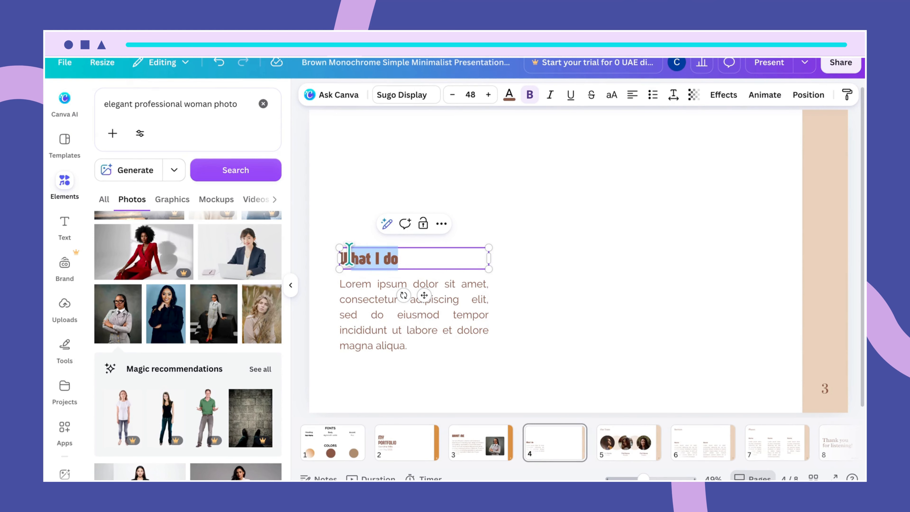
pyautogui.click(606, 296)
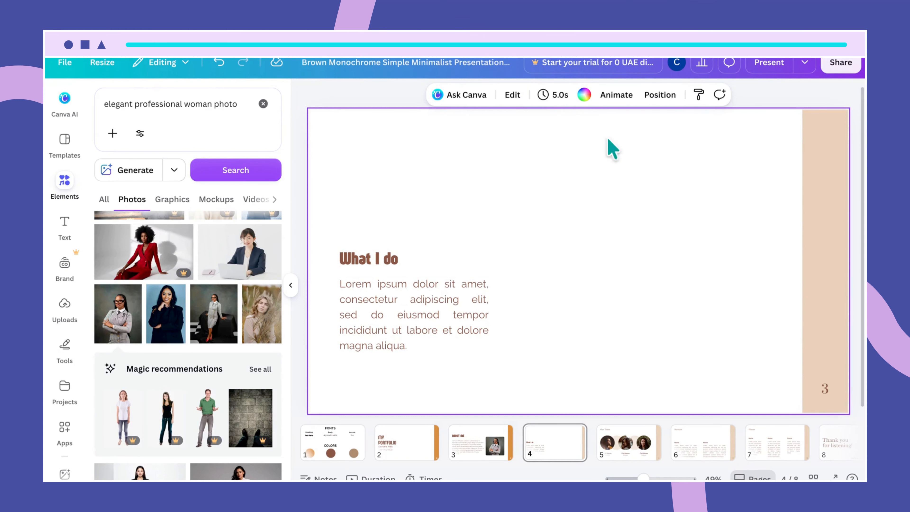
pyautogui.click(405, 257)
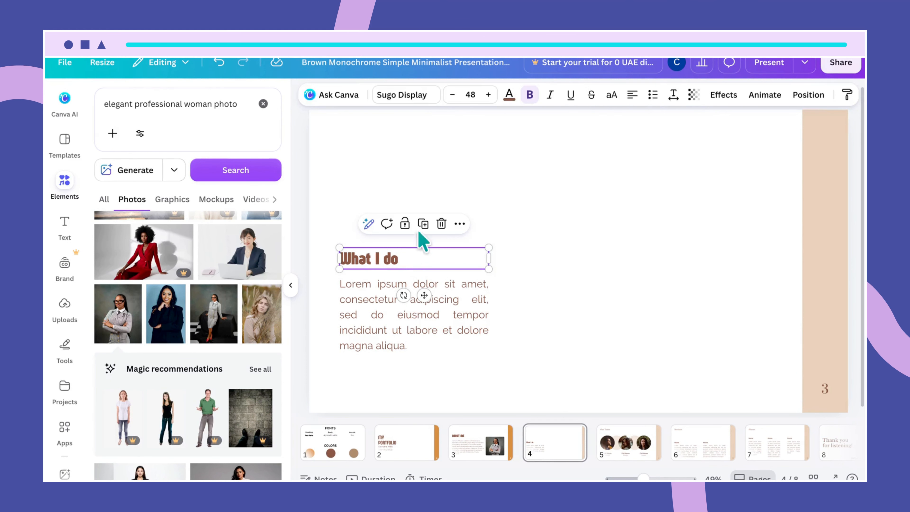
pyautogui.click(612, 95)
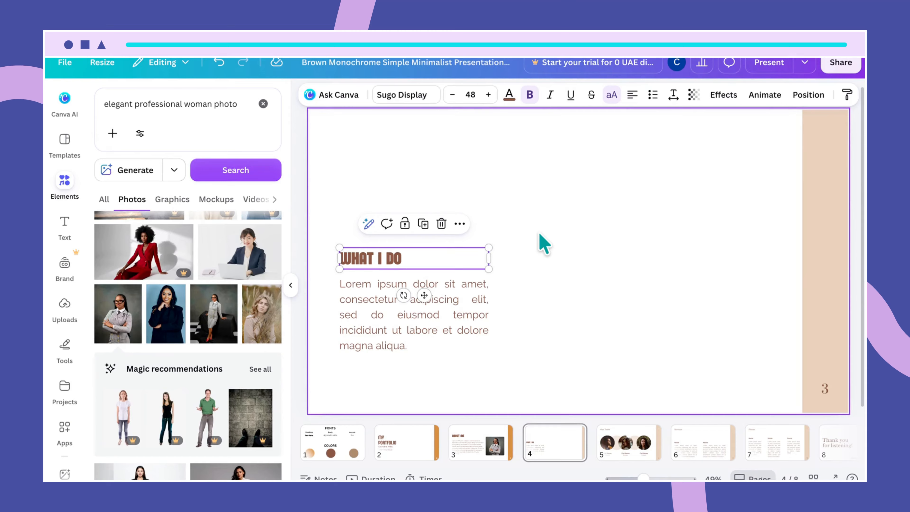
# Step: Replace the placeholder paragraph with text beginning "I take outdated brand identity asset"
pyautogui.click(465, 298)
pyautogui.click(465, 292)
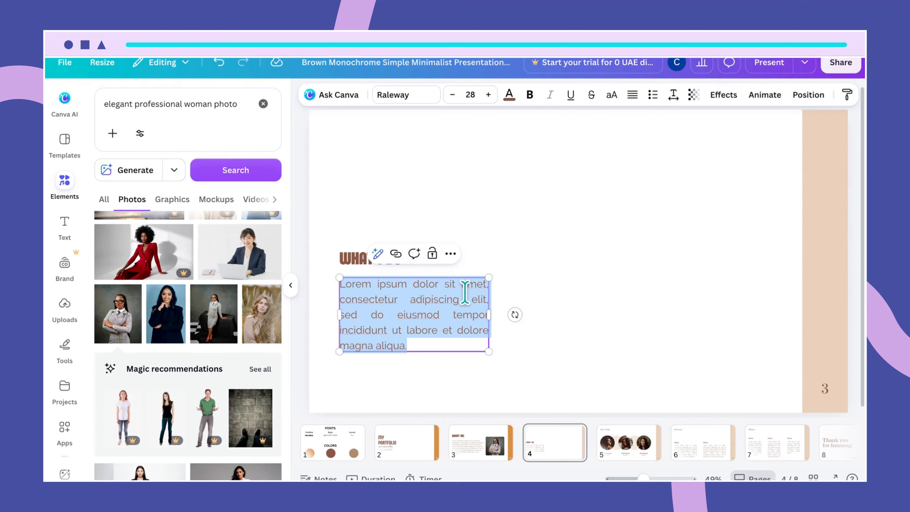
pyautogui.press('BackSpace')
pyautogui.write('taje')
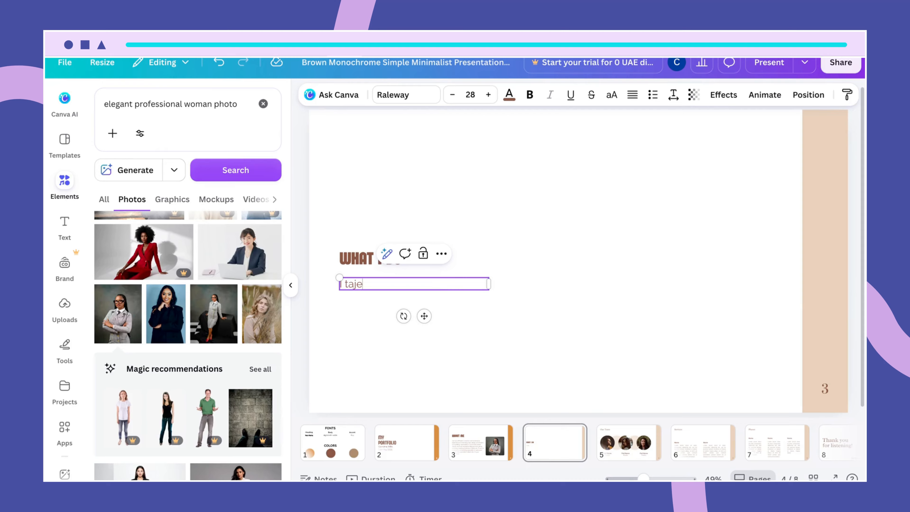
pyautogui.press('XF86AudioLowerVolume')
pyautogui.press('XF86AudioLowerVolume')
pyautogui.press('XF86AudioLowerVolume')
pyautogui.press('XF86AudioLowerVolume')
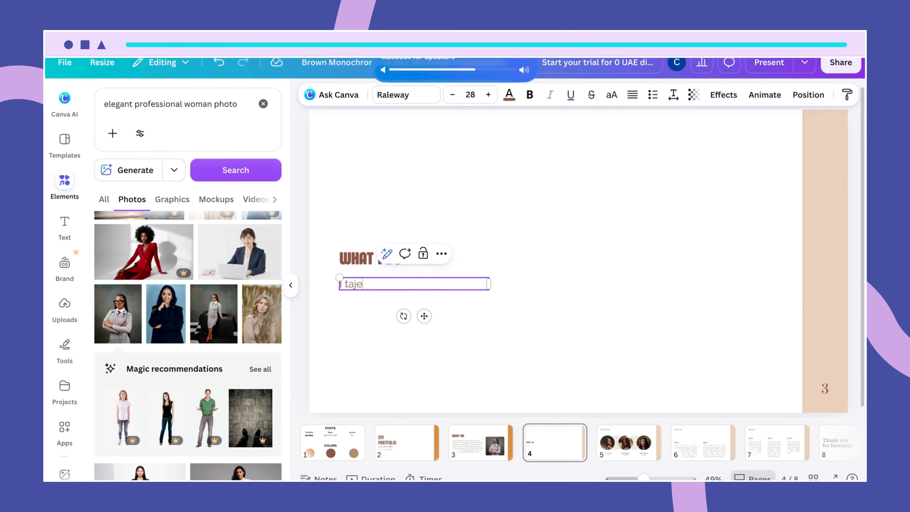
pyautogui.press('XF86AudioRaiseVolume')
pyautogui.press('BackSpace')
pyautogui.write('ke')
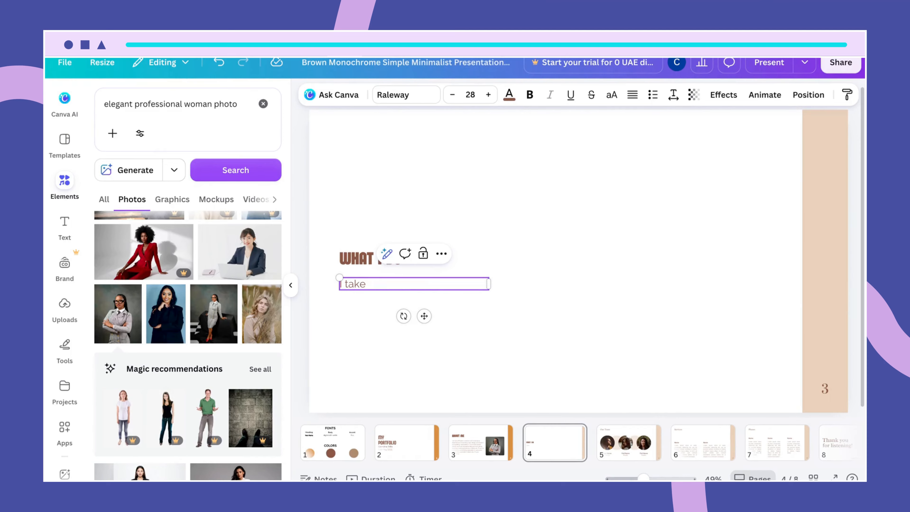
pyautogui.write(' outdatedn')
pyautogui.press('BackSpace')
pyautogui.write('brand i')
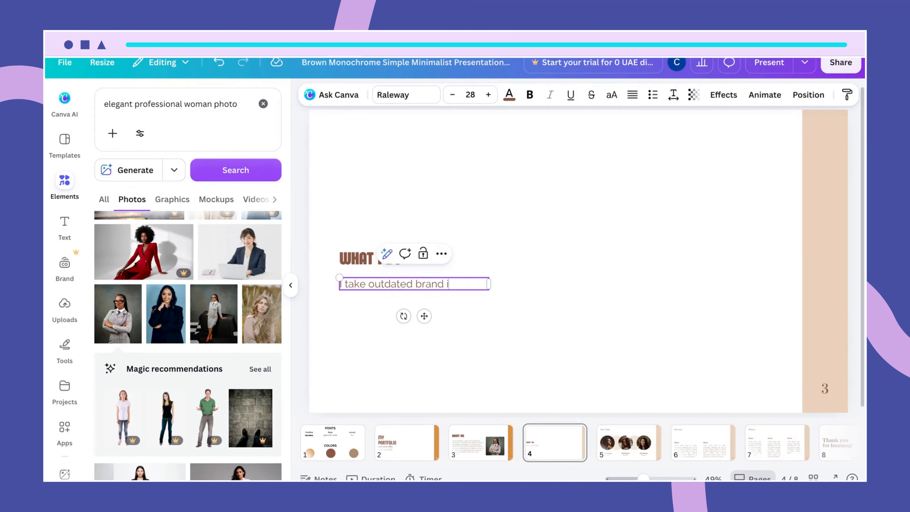
pyautogui.write('dentity asset')
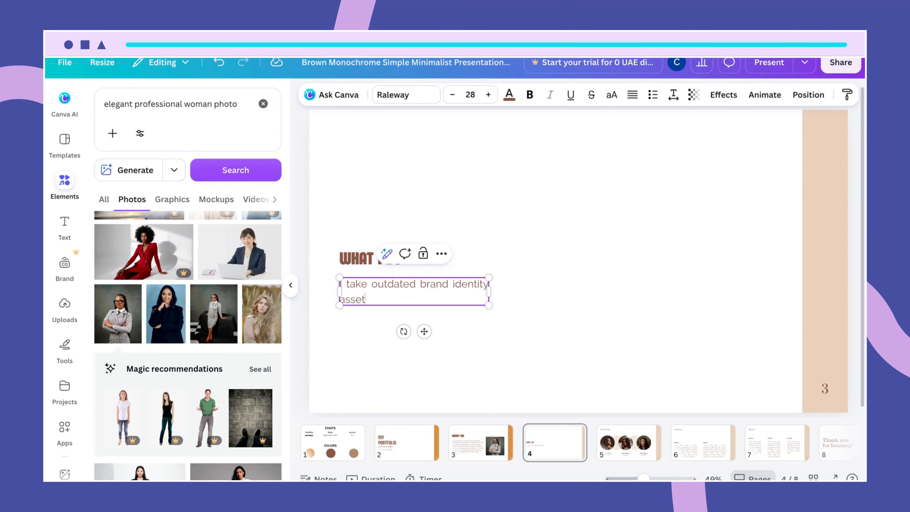
# Step: Complete the paragraph so its sentence ends "assets and give you one that makes you stand out in the industry."
pyautogui.write('s and give you one that')
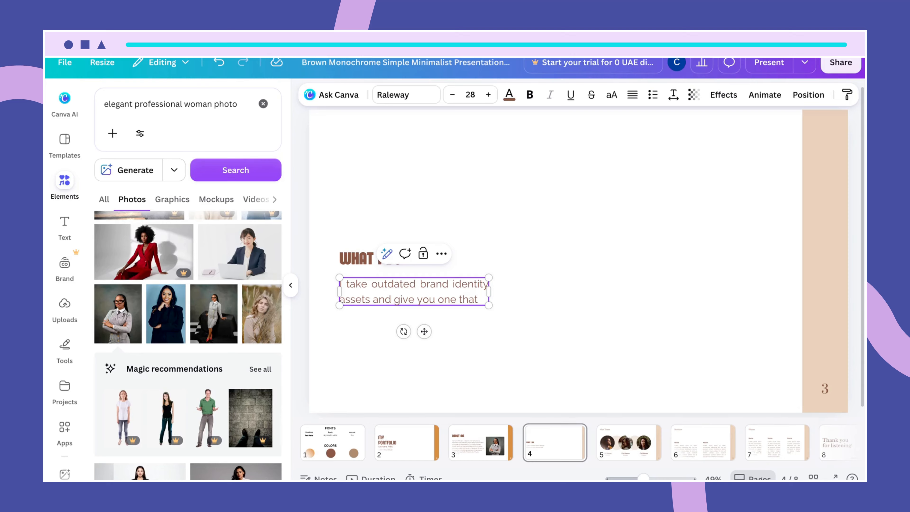
pyautogui.write('majes')
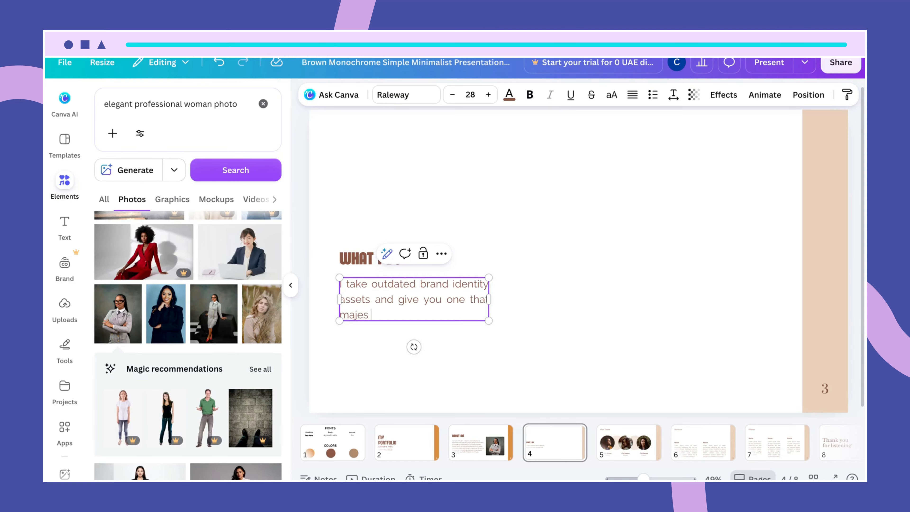
pyautogui.press('BackSpace')
pyautogui.press('BackSpace')
pyautogui.press('BackSpace')
pyautogui.press('BackSpace')
pyautogui.write('akes you stand out in the')
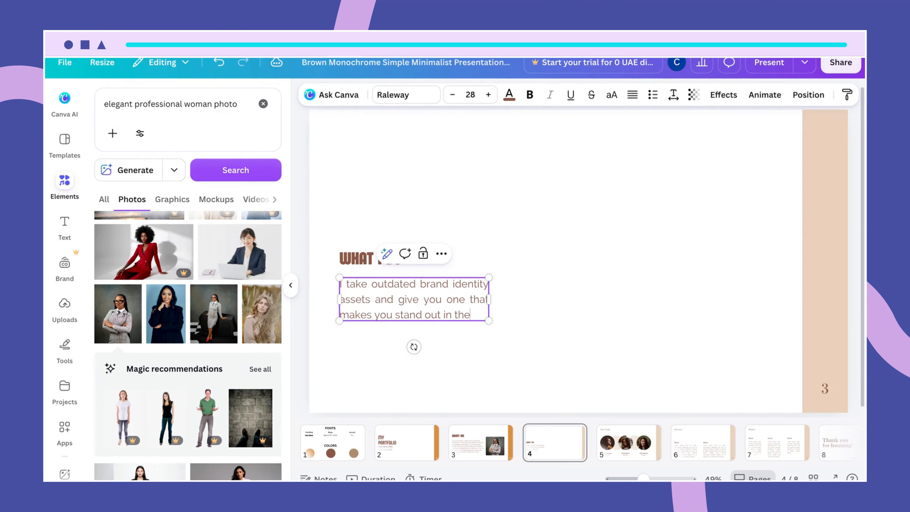
pyautogui.write(' industry')
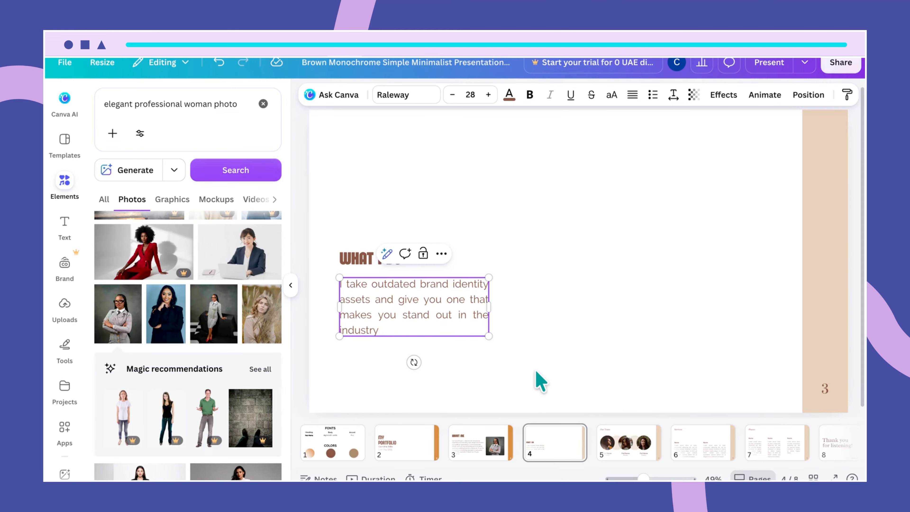
pyautogui.write('.')
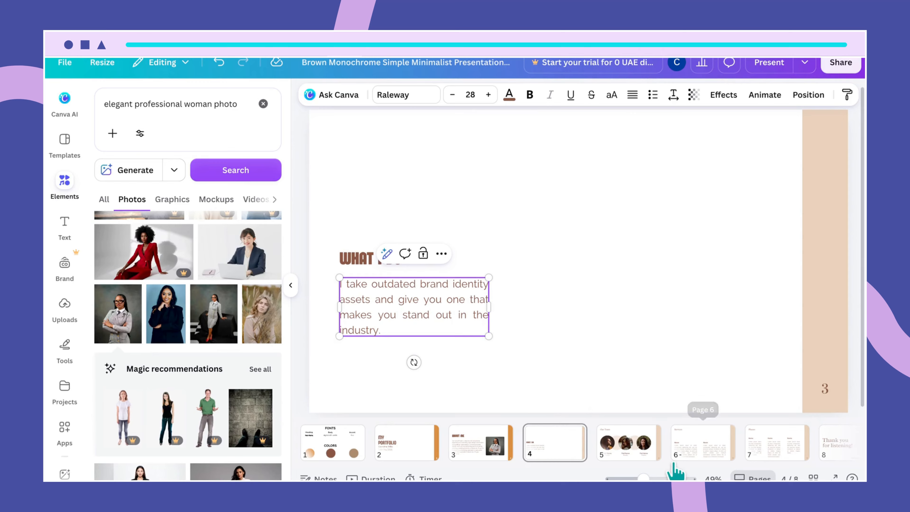
# Step: Change the font of the paragraph under "WHAT I DO" to Agrandir Wide
pyautogui.moveTo(644, 476); pyautogui.dragTo(632, 477)
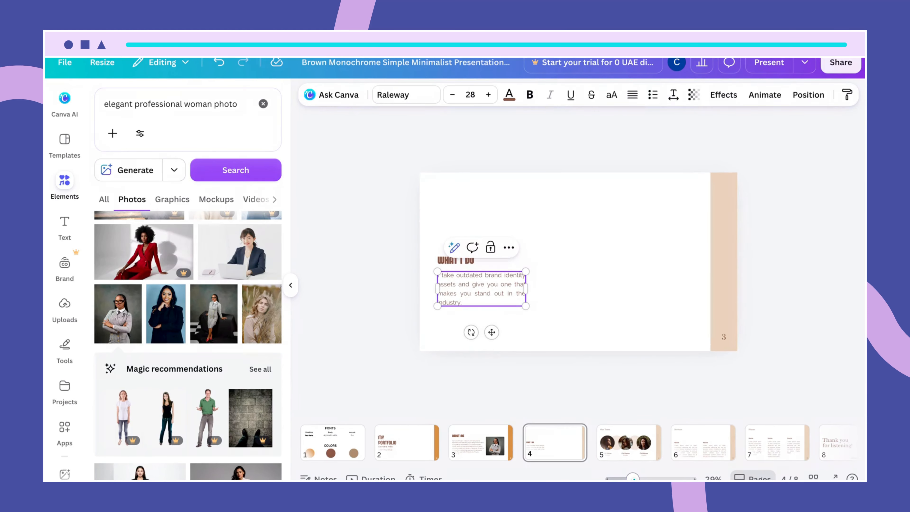
pyautogui.click(631, 338)
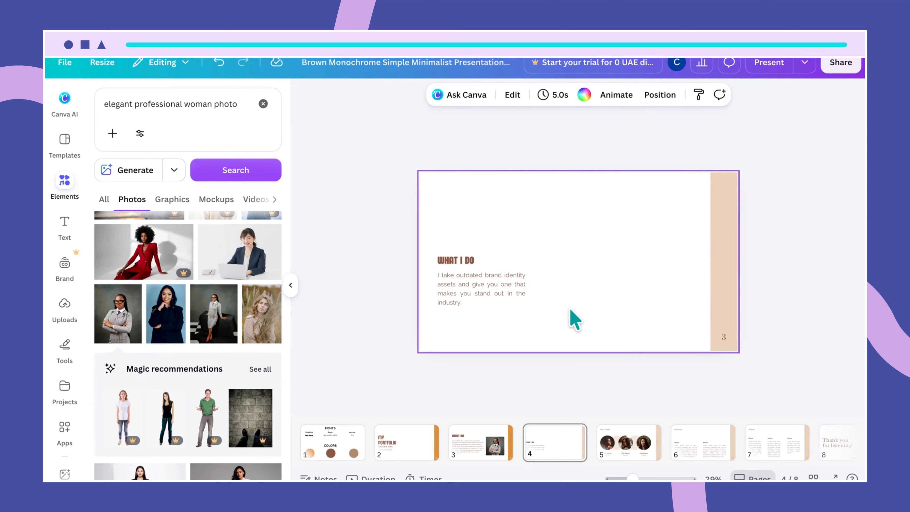
pyautogui.click(493, 299)
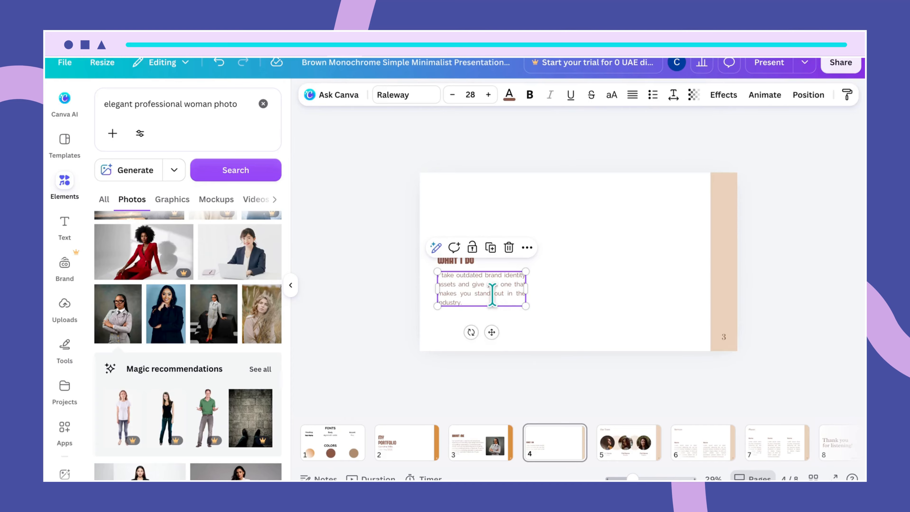
pyautogui.click(394, 95)
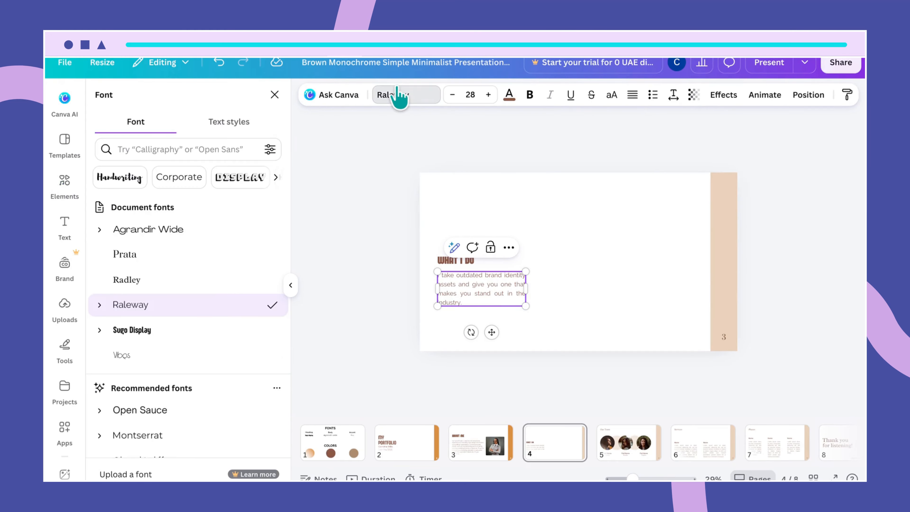
pyautogui.click(197, 231)
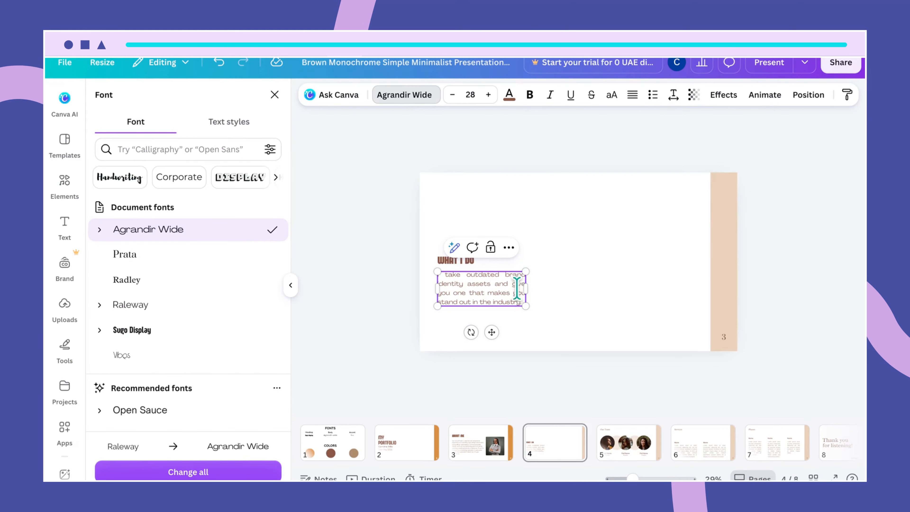
pyautogui.click(590, 273)
# Step: Move the paragraph and its heading slightly down and left on the page, keeping them left-aligned with each other
pyautogui.moveTo(487, 286); pyautogui.dragTo(482, 304)
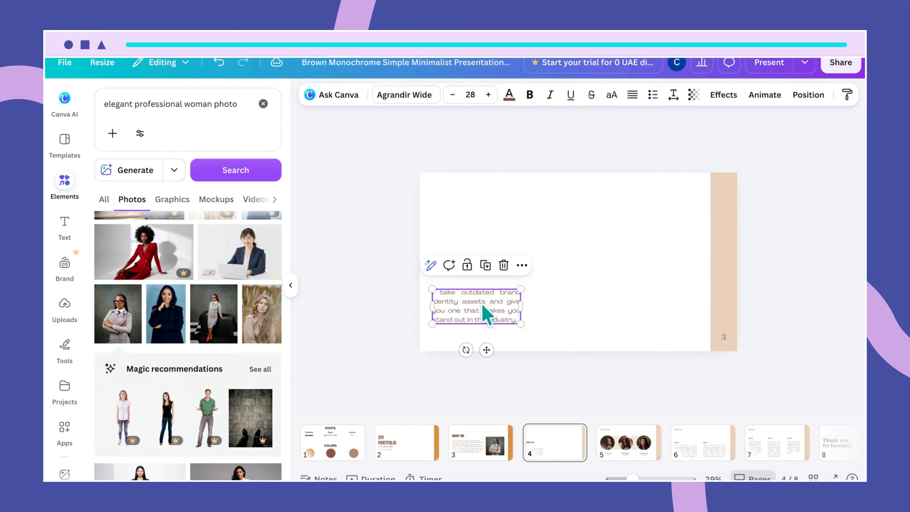
pyautogui.click(479, 224)
pyautogui.moveTo(478, 273)
pyautogui.mouseDown()
pyautogui.moveTo(466, 271)
pyautogui.moveTo(463, 280)
pyautogui.mouseUp()
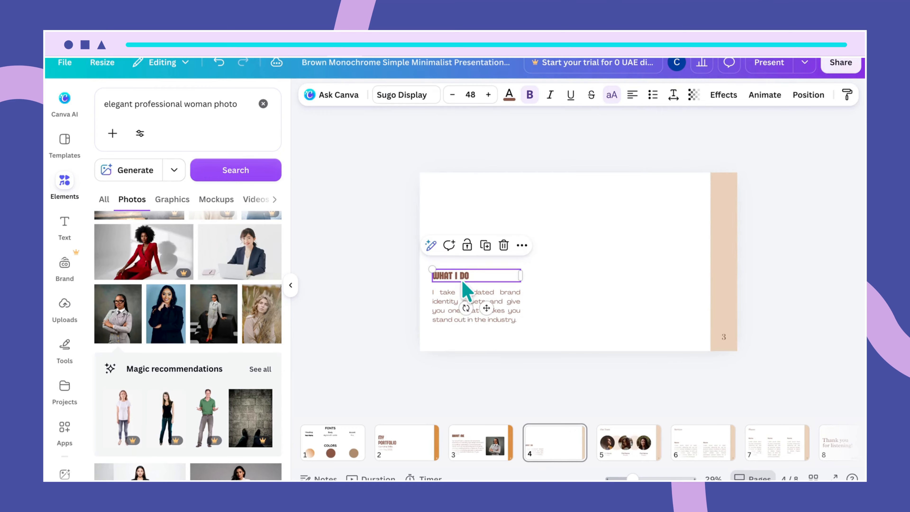
pyautogui.click(516, 198)
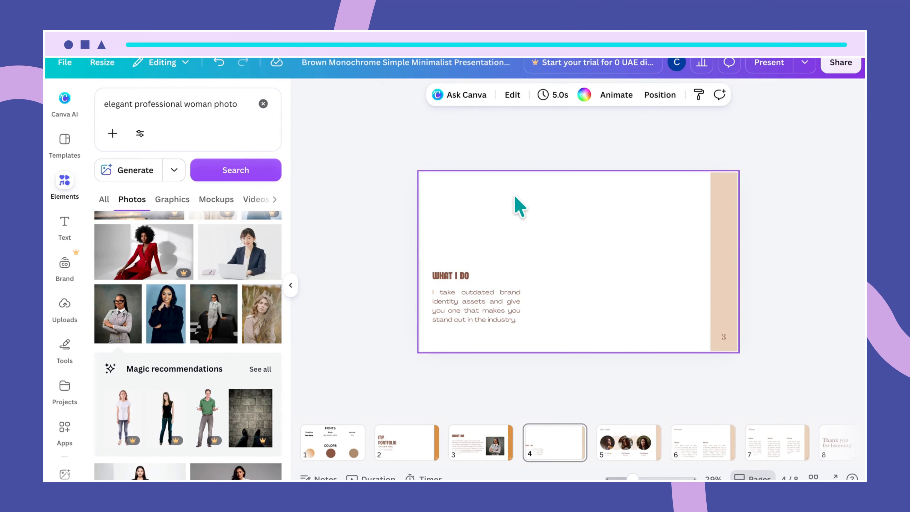
# Step: Check the portrait photo on the "ABOUT ME" page for reference and return to the "WHAT I DO" page
pyautogui.click(490, 442)
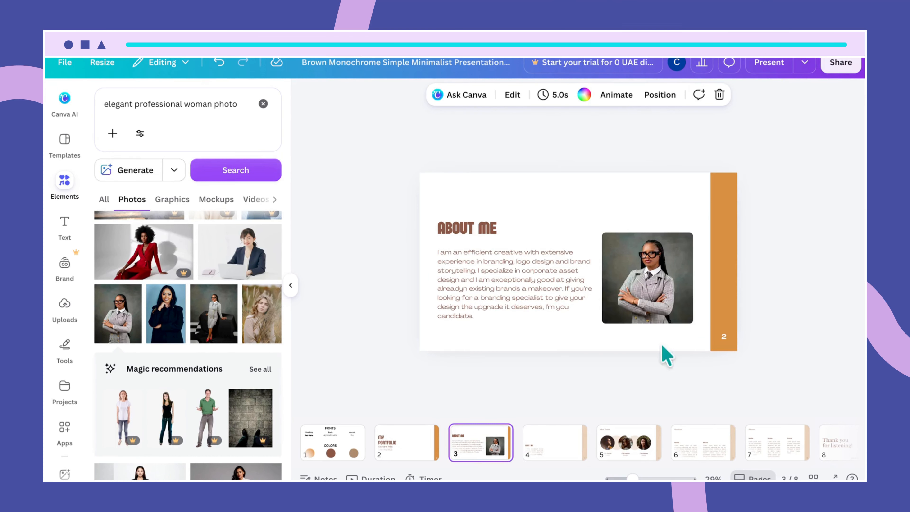
pyautogui.click(658, 280)
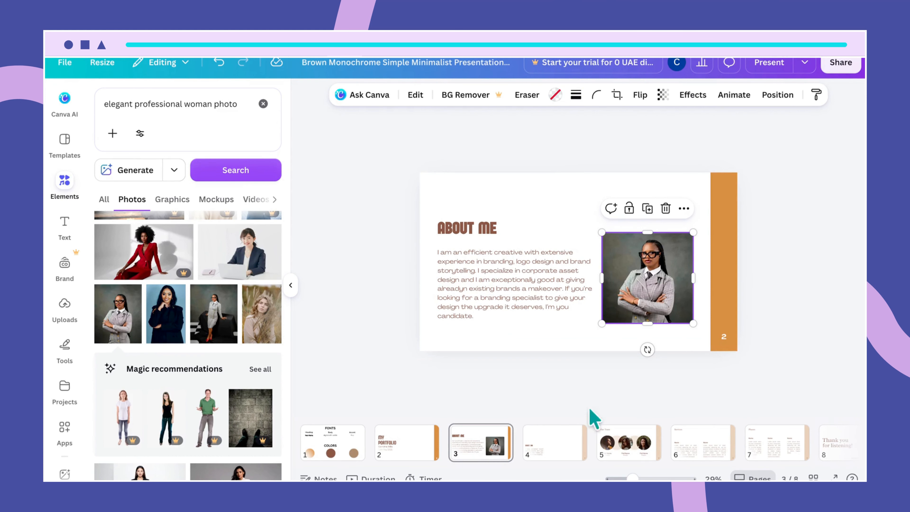
pyautogui.click(572, 450)
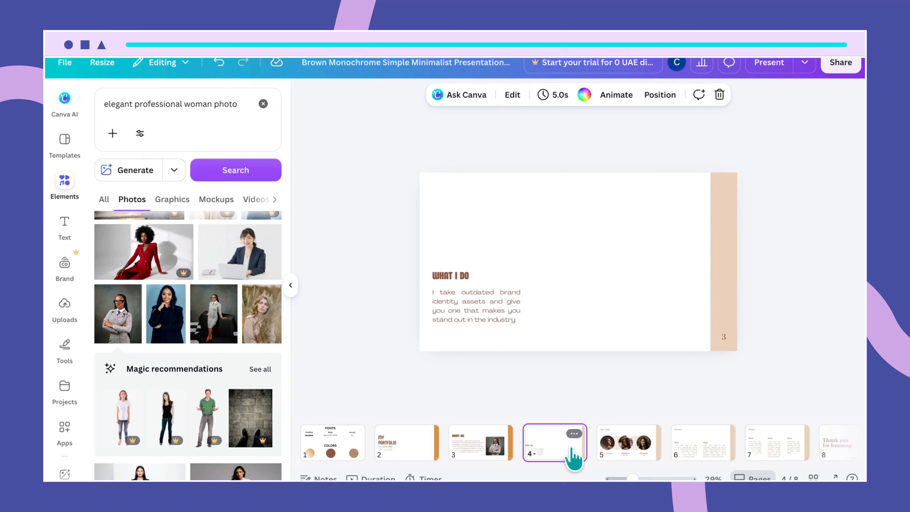
# Step: Paste the framed portrait onto the "WHAT I DO" page and remove its photo so only the empty frame is left
pyautogui.click(555, 221)
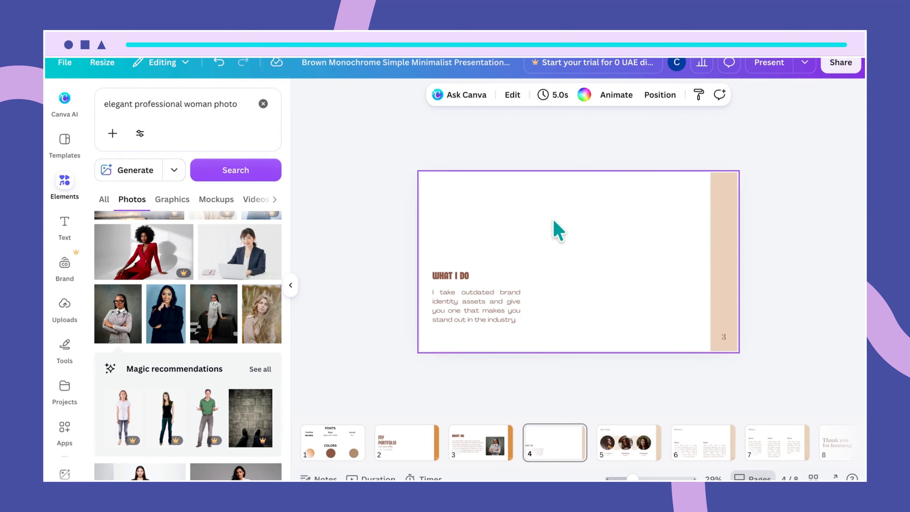
pyautogui.hotkey('ctrl', 'v')
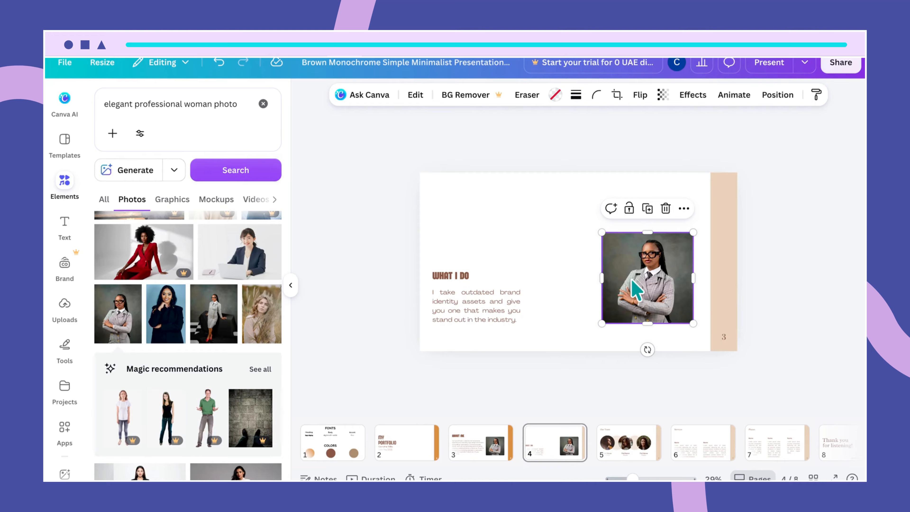
pyautogui.press('Delete')
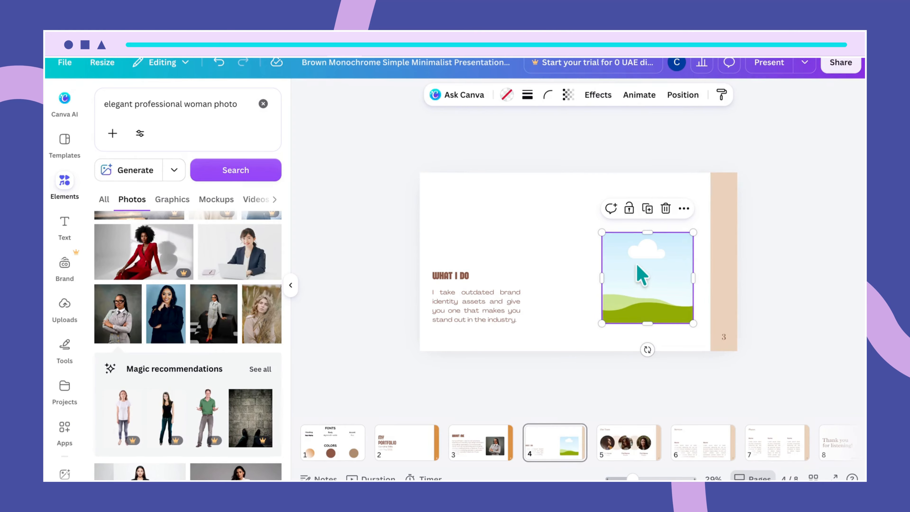
# Step: Place the empty frame above the "WHAT I DO" heading, reduce its height, and widen it into a banner reaching almost to the beige side bar
pyautogui.moveTo(640, 271); pyautogui.dragTo(485, 206)
pyautogui.moveTo(501, 272); pyautogui.dragTo(495, 248)
pyautogui.moveTo(505, 202); pyautogui.dragTo(486, 211)
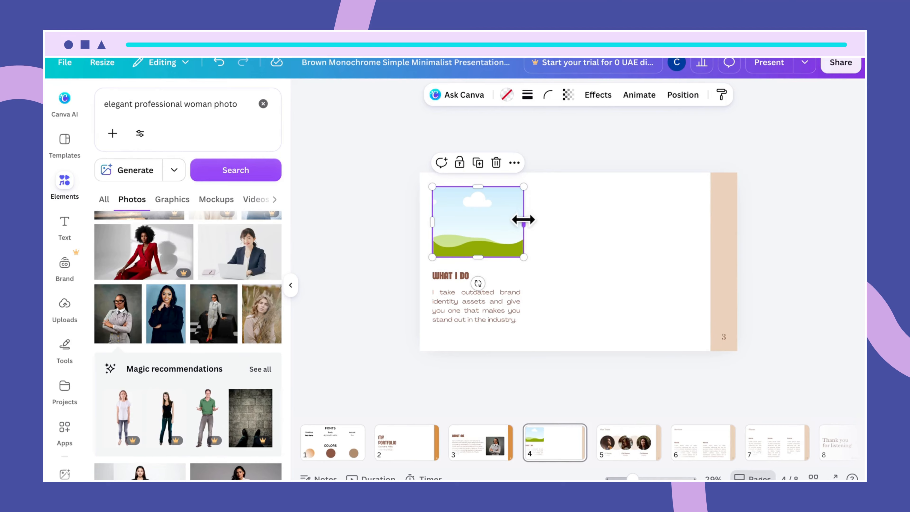
pyautogui.moveTo(559, 220); pyautogui.dragTo(698, 230)
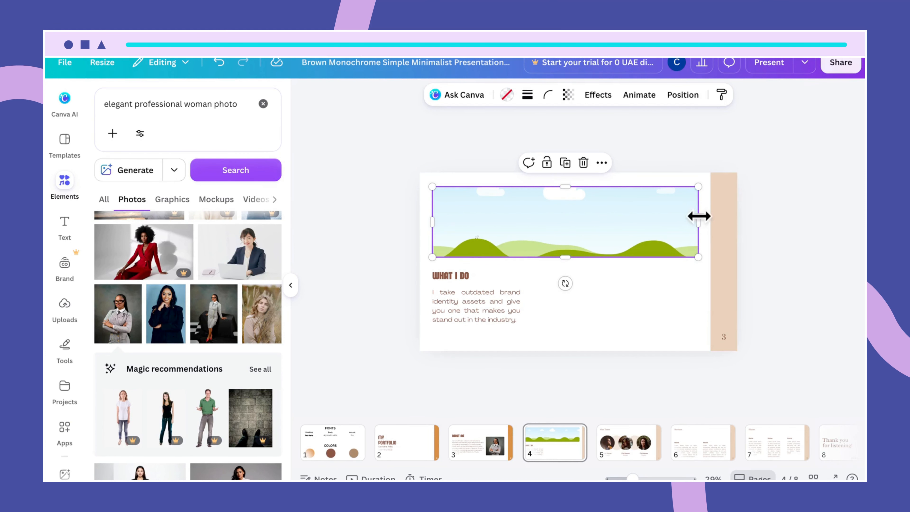
pyautogui.click(666, 309)
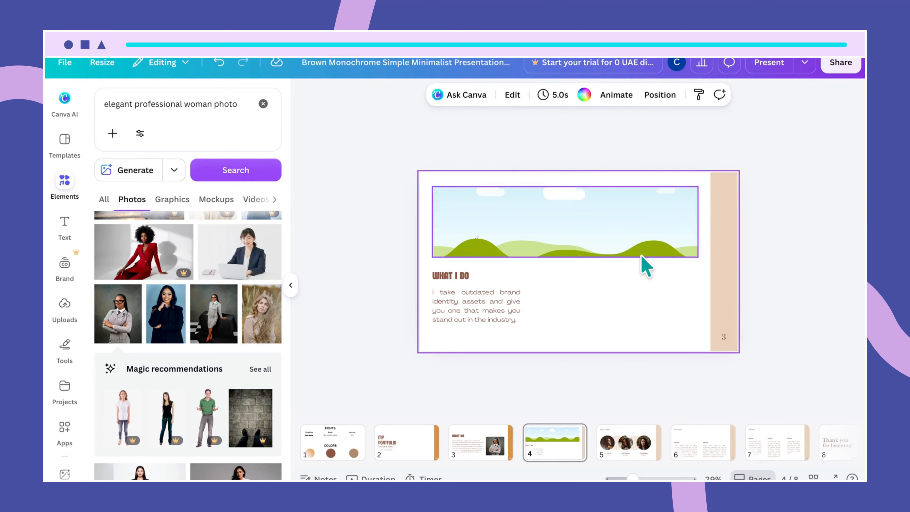
pyautogui.moveTo(647, 260); pyautogui.dragTo(642, 248)
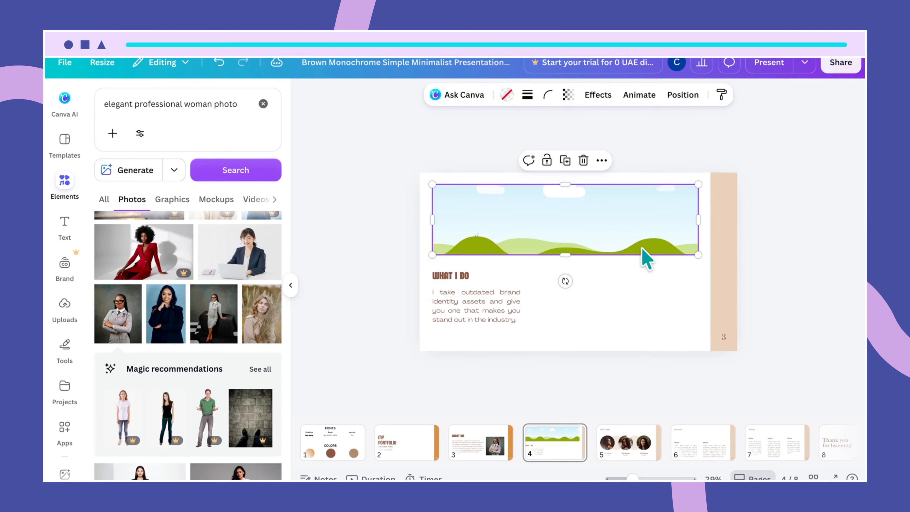
pyautogui.click(660, 314)
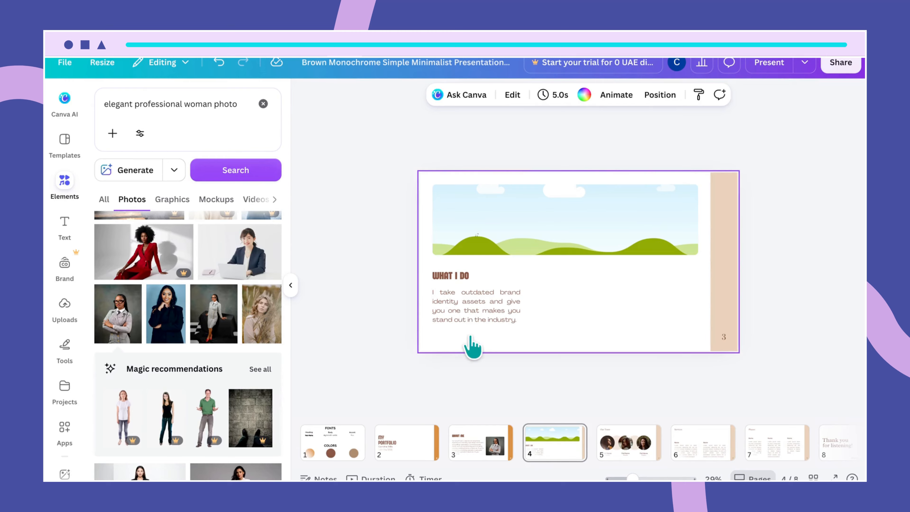
# Step: Search the elements library for "web designer sketch" and show all the photo results
pyautogui.click(264, 104)
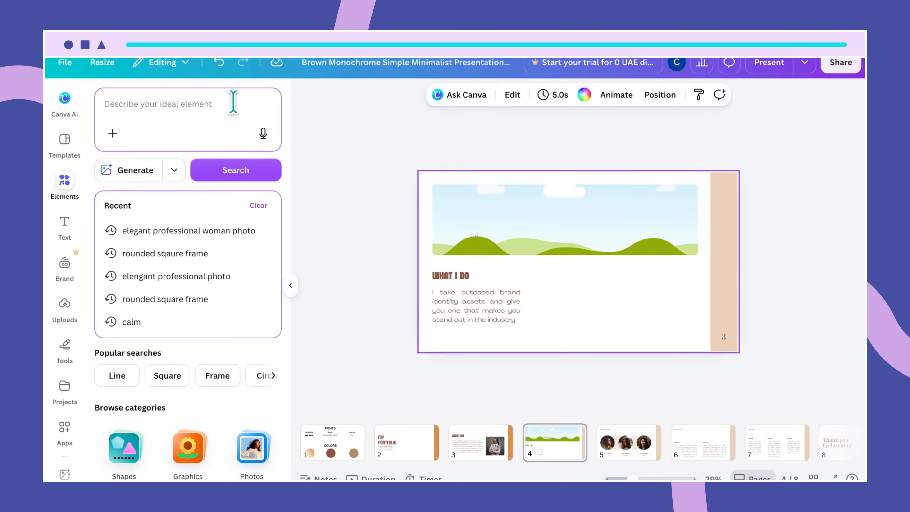
pyautogui.write('web dew')
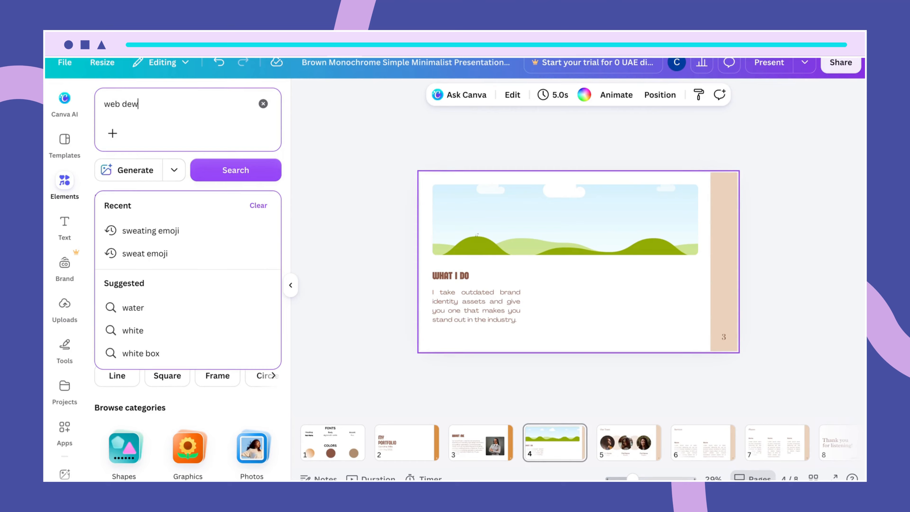
pyautogui.write('signer')
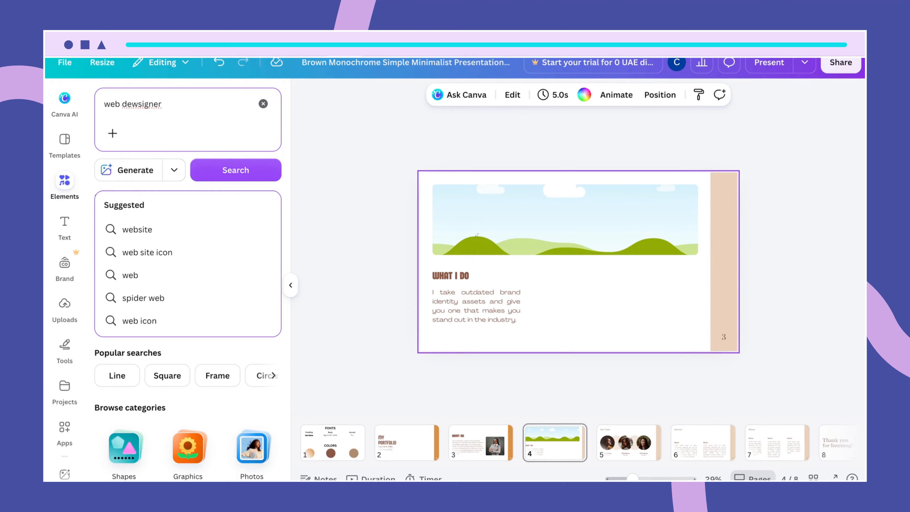
pyautogui.write(' sketch')
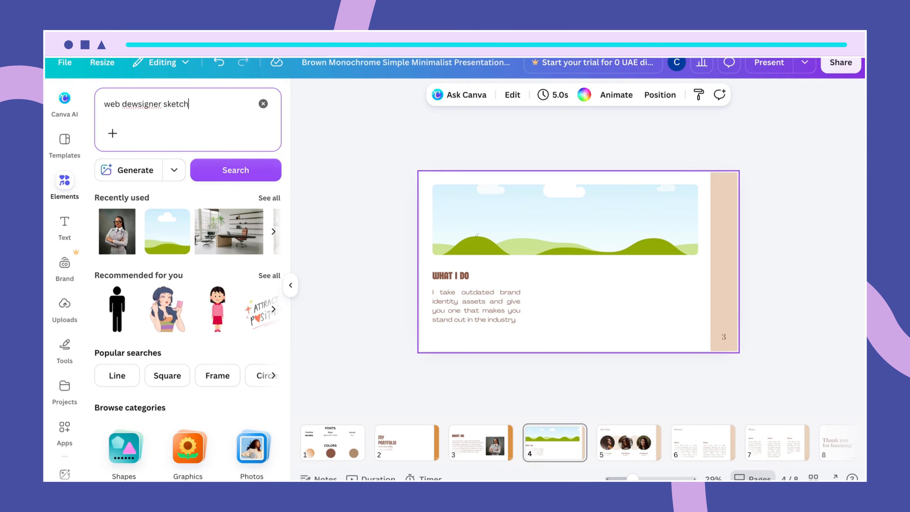
pyautogui.click(138, 105)
pyautogui.press('BackSpace')
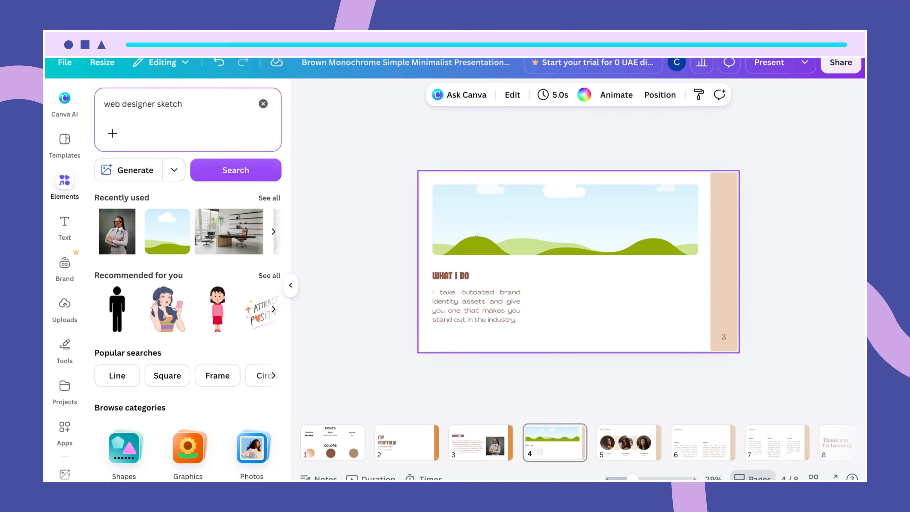
pyautogui.click(188, 105)
pyautogui.click(240, 170)
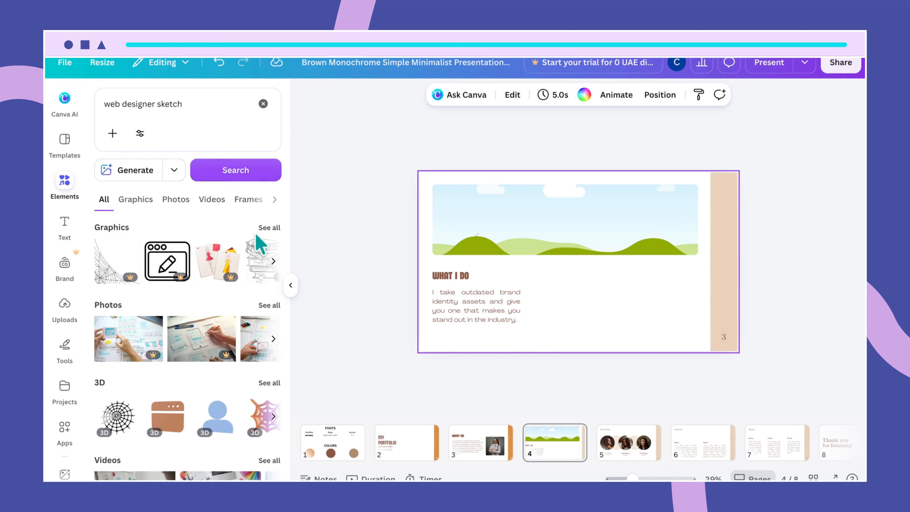
pyautogui.click(268, 305)
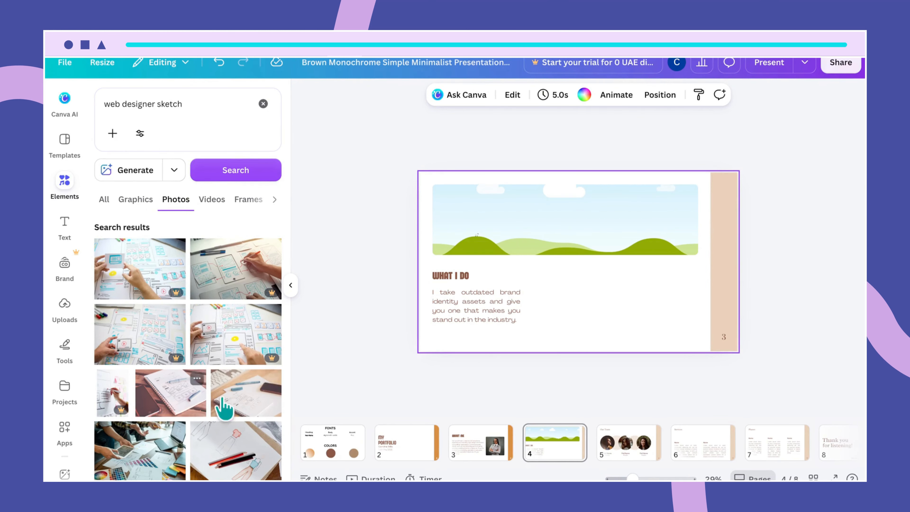
# Step: Try the desk sketch photo in the banner frame, then replace it with the spiral notebook wireframe photo
pyautogui.moveTo(236, 405); pyautogui.dragTo(531, 230)
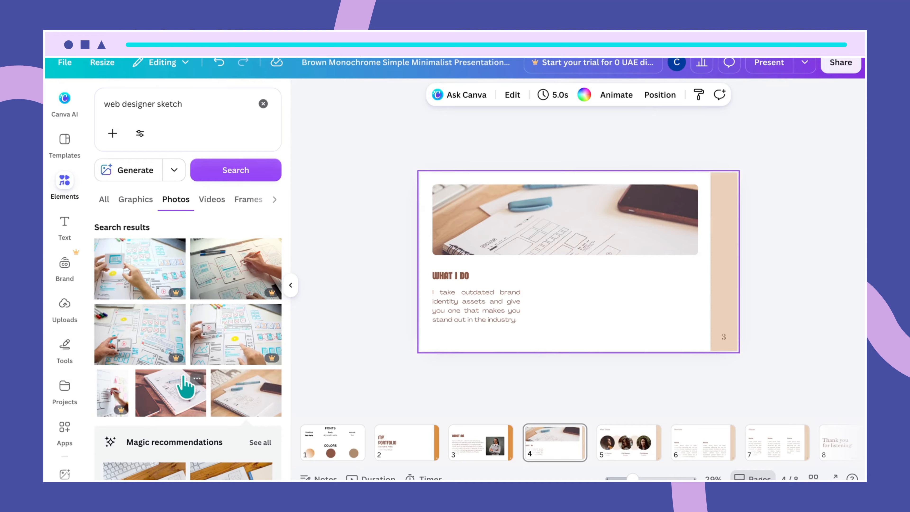
pyautogui.moveTo(185, 389); pyautogui.dragTo(533, 224)
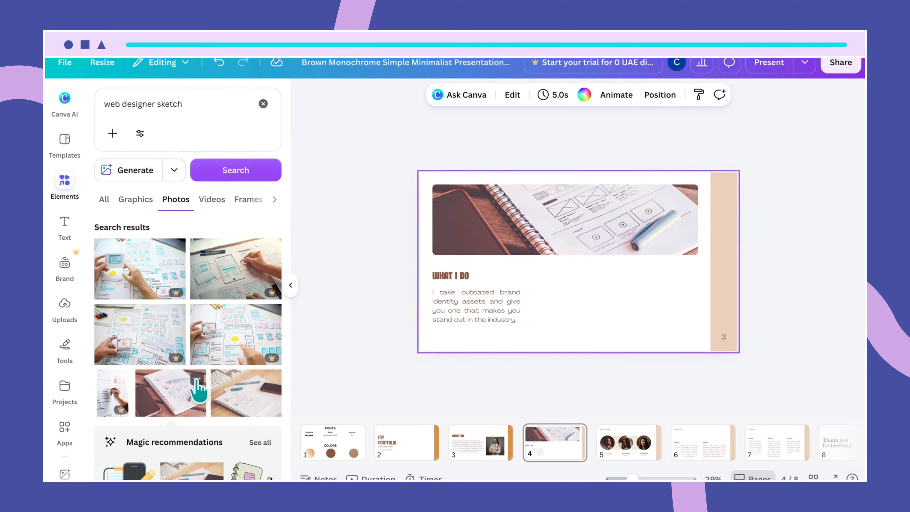
pyautogui.click(197, 380)
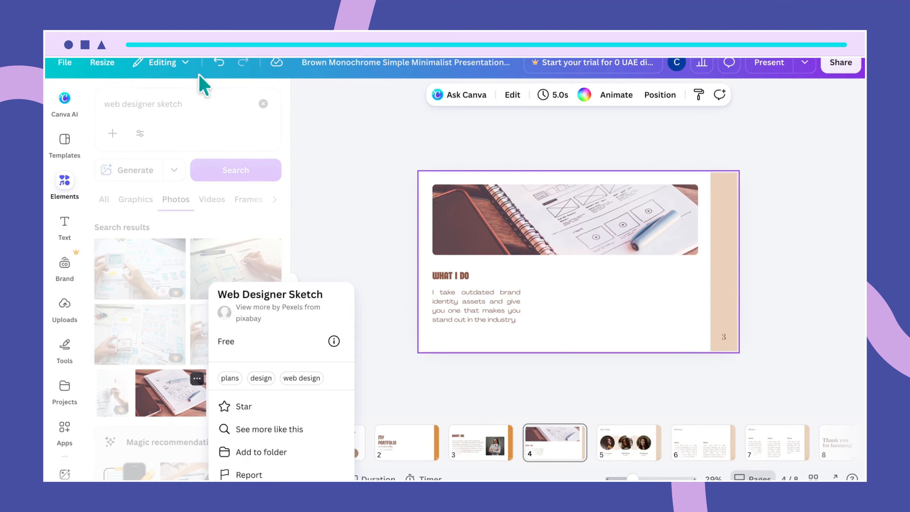
pyautogui.click(202, 99)
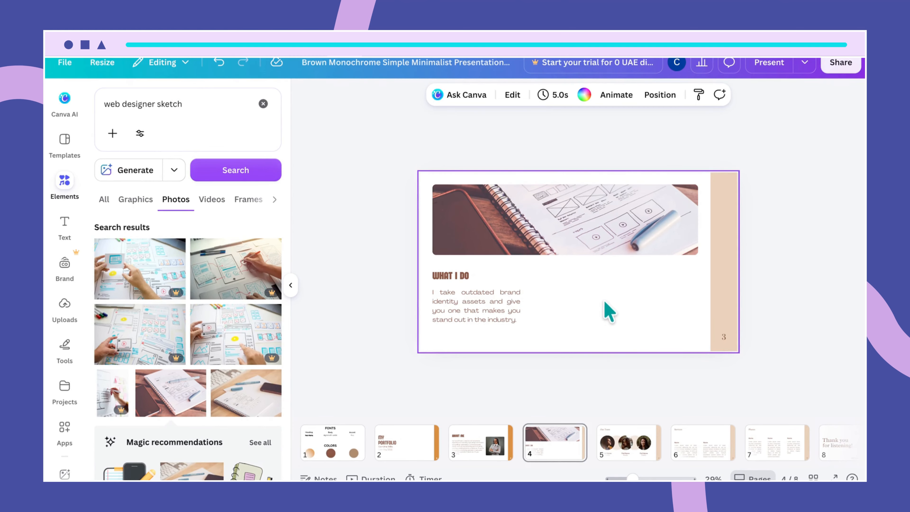
# Step: Place a copy of the framed notebook photo below the banner, opposite the paragraph, and narrow it to a nearly square shape
pyautogui.click(574, 247)
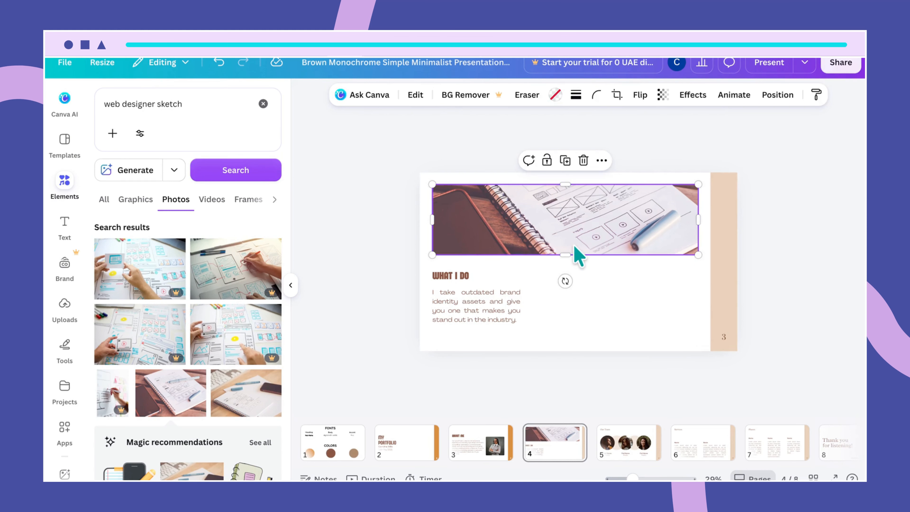
pyautogui.moveTo(575, 247); pyautogui.dragTo(577, 250)
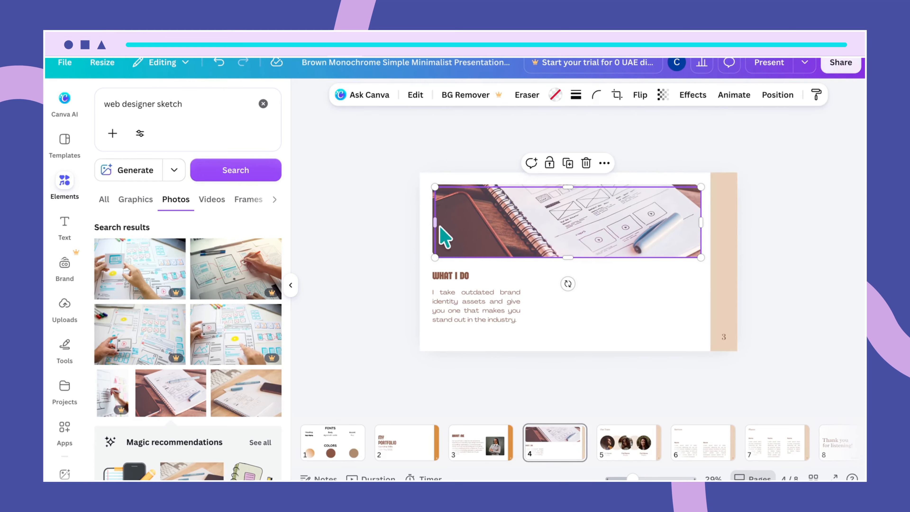
pyautogui.moveTo(437, 223); pyautogui.dragTo(610, 309)
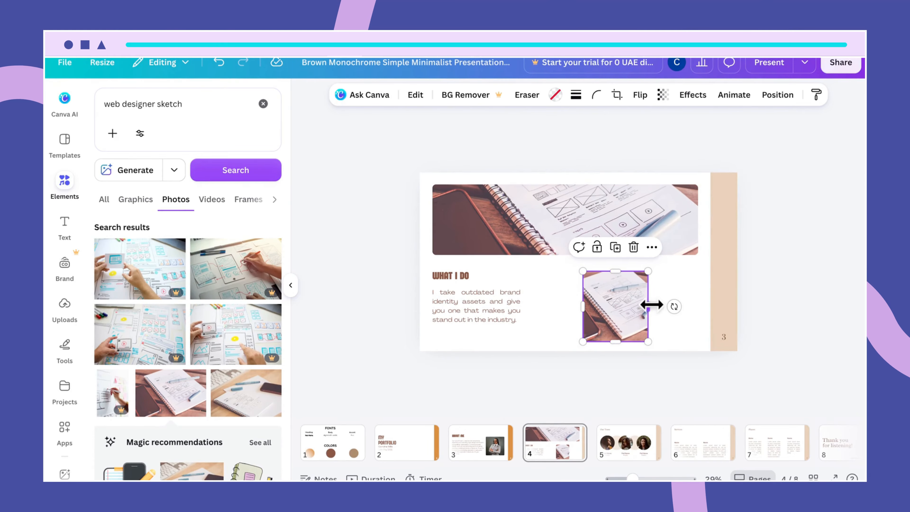
pyautogui.moveTo(652, 305); pyautogui.dragTo(670, 305)
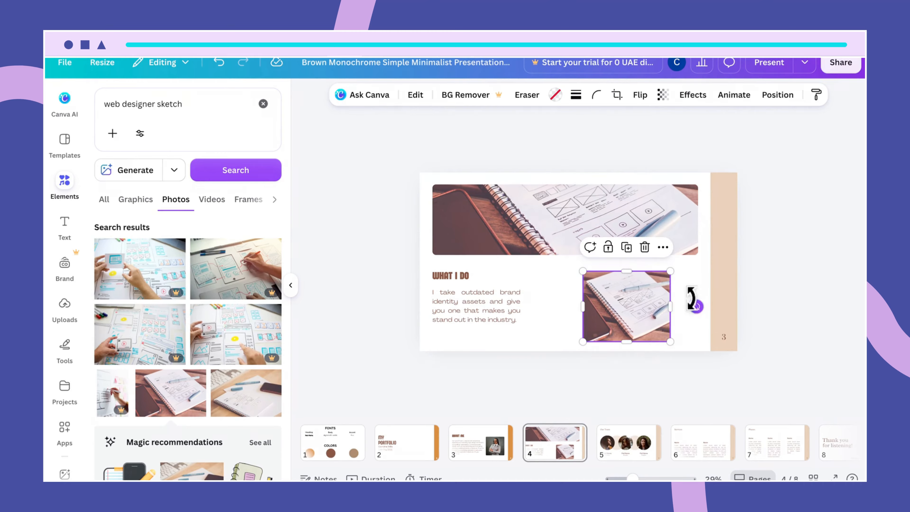
pyautogui.click(687, 277)
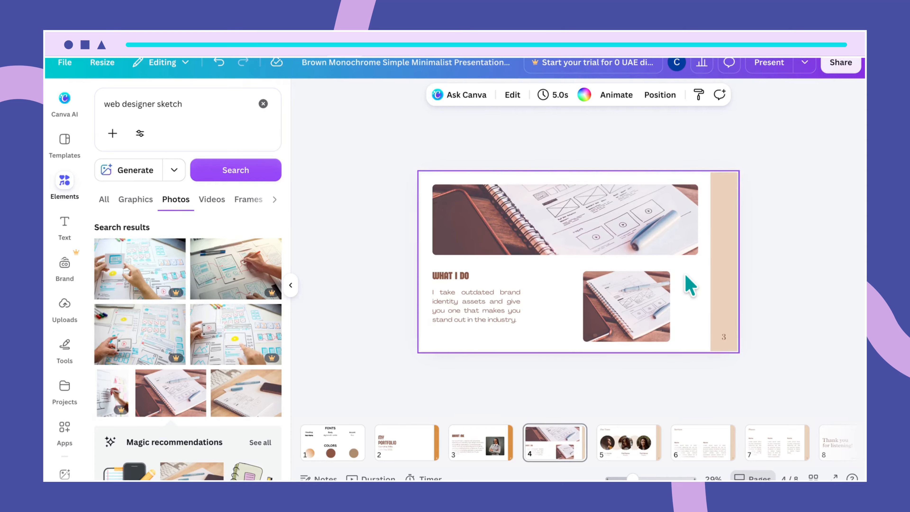
# Step: Increase the corner rounding of the small framed photo below the banner
pyautogui.click(631, 299)
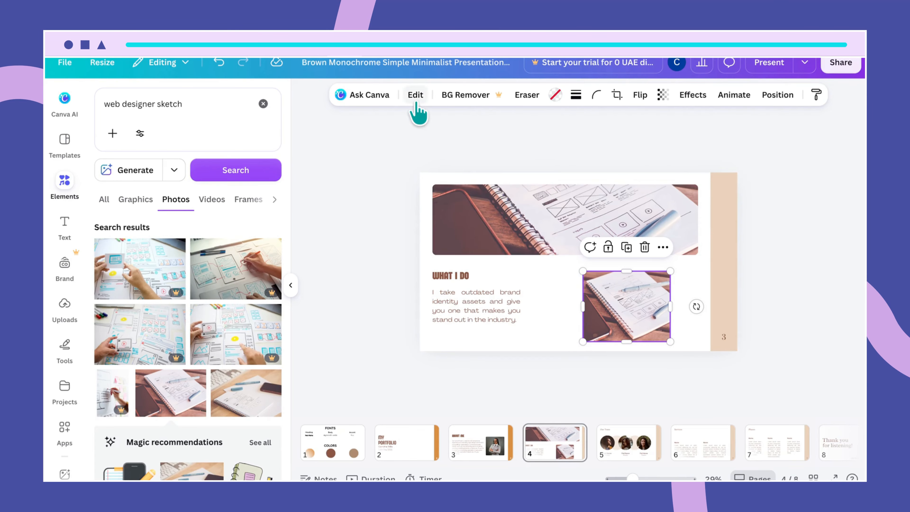
pyautogui.click(596, 96)
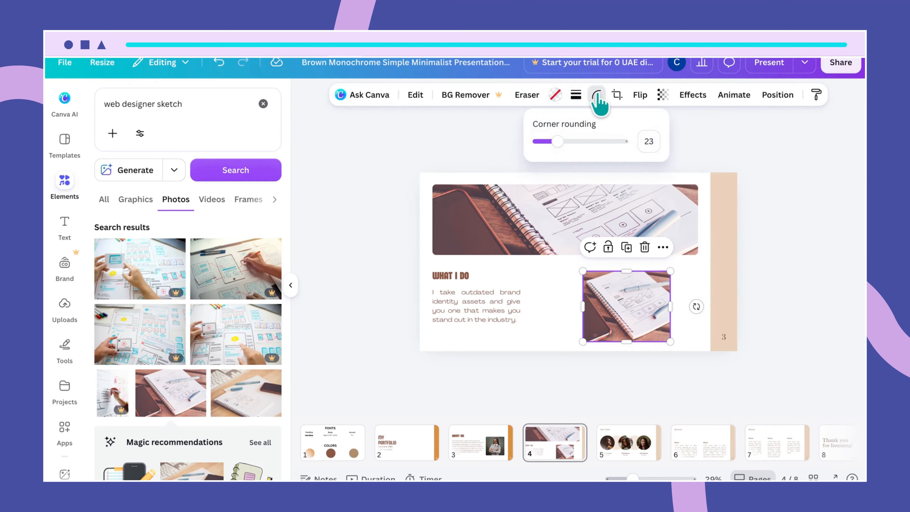
pyautogui.moveTo(557, 142); pyautogui.dragTo(590, 147)
pyautogui.click(692, 341)
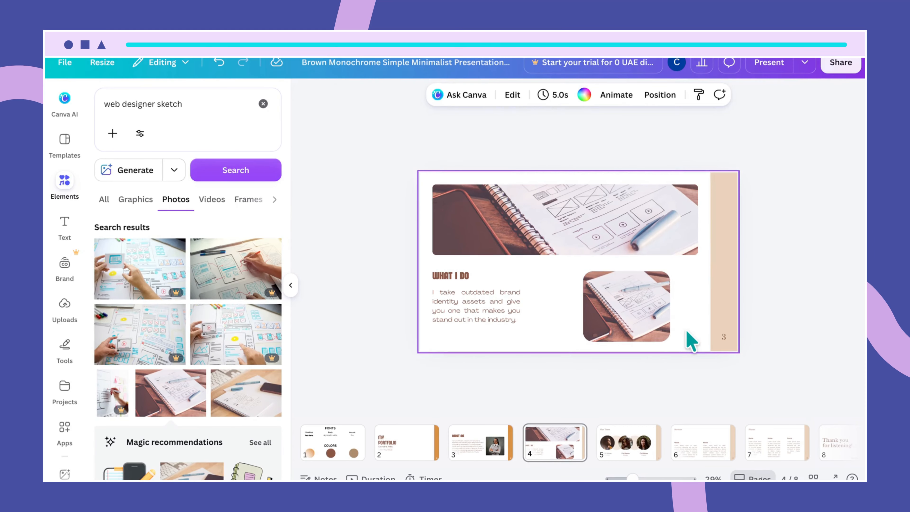
# Step: Remove the photo from the small frame and fill the frame with the design's orange colour
pyautogui.click(628, 316)
pyautogui.press('Delete')
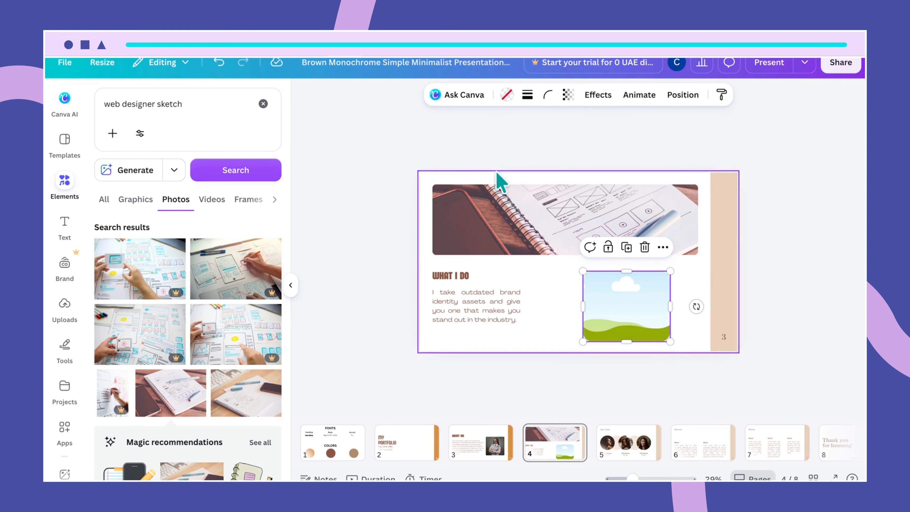
pyautogui.click(507, 95)
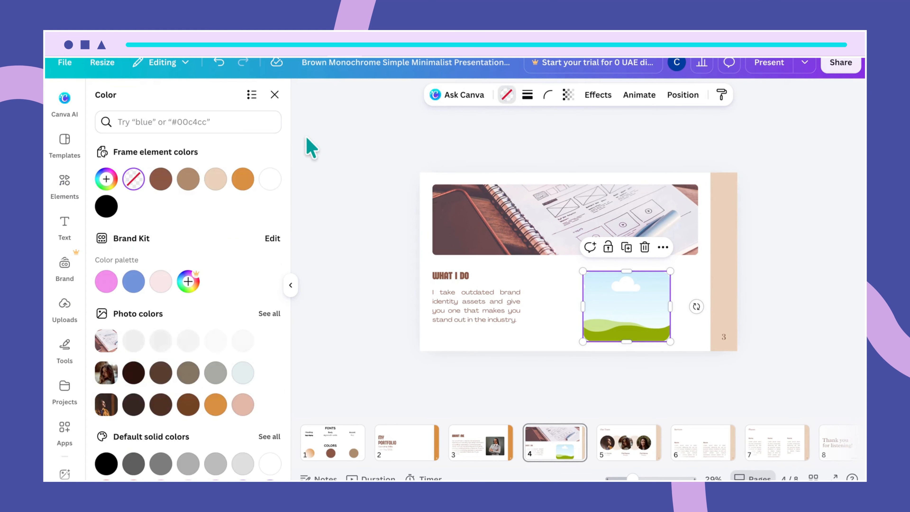
pyautogui.click(243, 179)
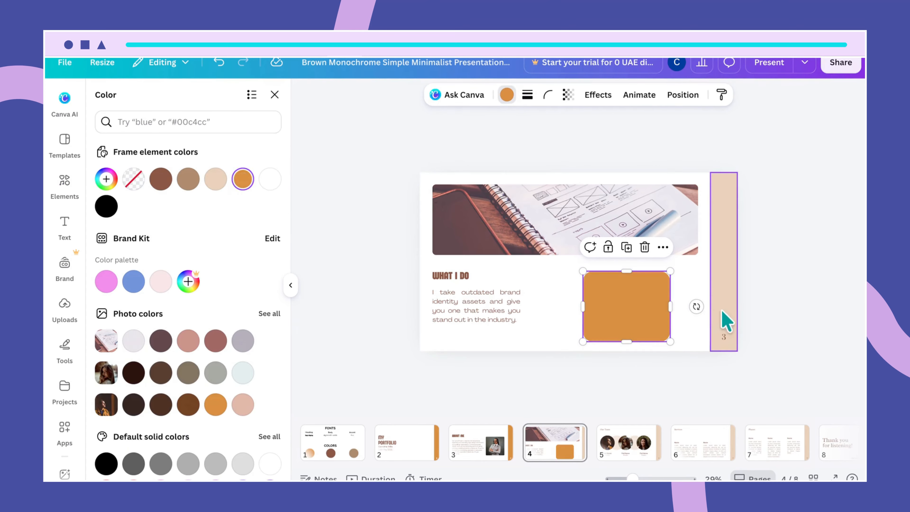
pyautogui.click(690, 325)
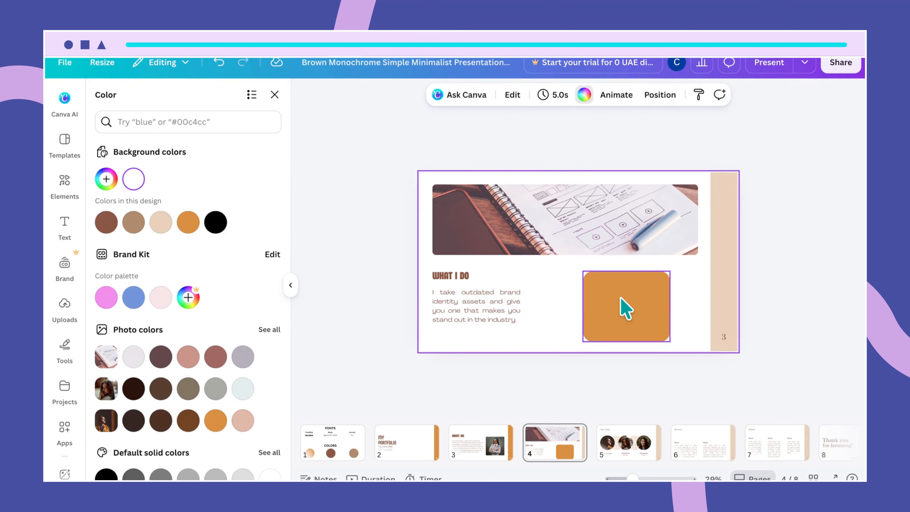
pyautogui.click(626, 309)
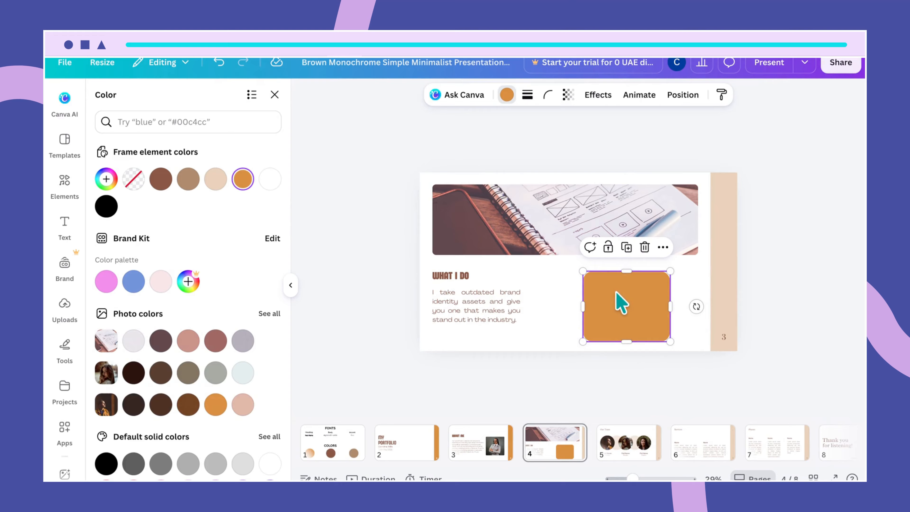
# Step: Place a copy of the "WHAT I DO" heading in the upper part of the orange box and narrow its text box
pyautogui.click(463, 277)
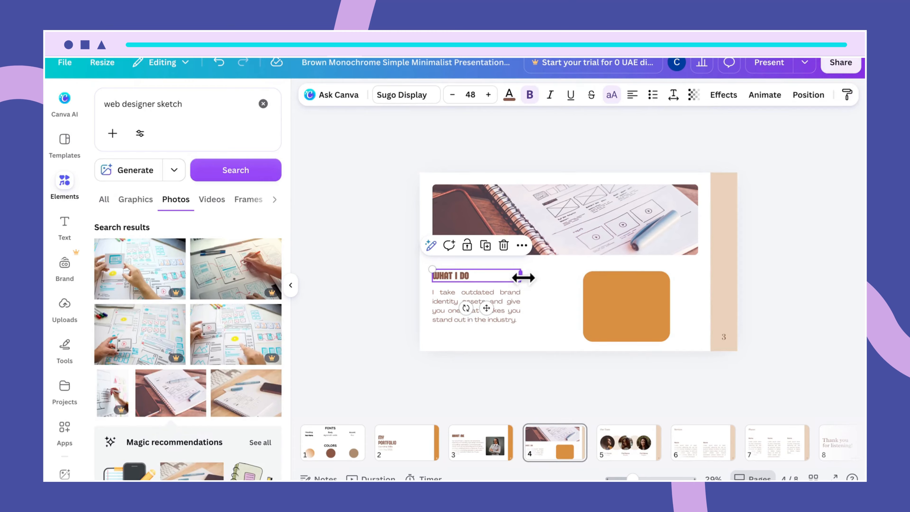
pyautogui.moveTo(524, 277); pyautogui.dragTo(625, 286)
pyautogui.click(504, 281)
pyautogui.click(458, 276)
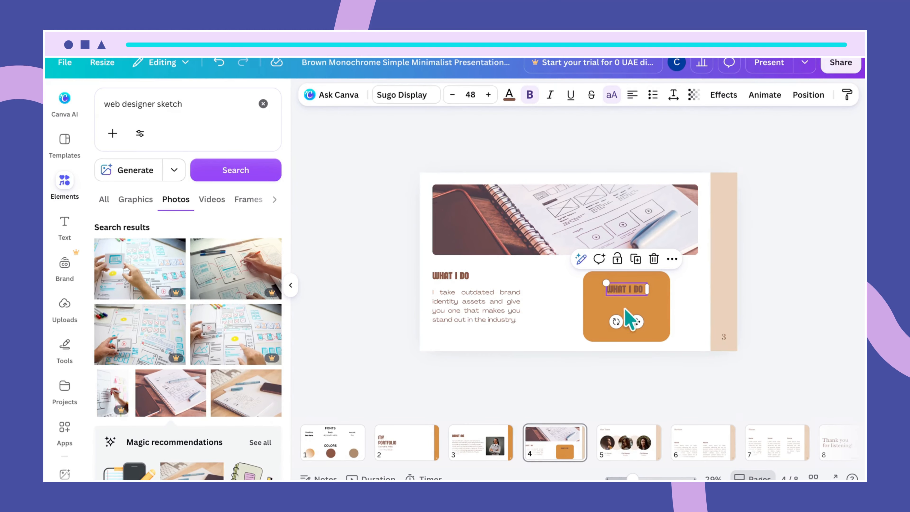
# Step: Replace the copied heading's text in the orange box with "LOGO DESIGN" and widen its text box to fit one line
pyautogui.click(640, 289)
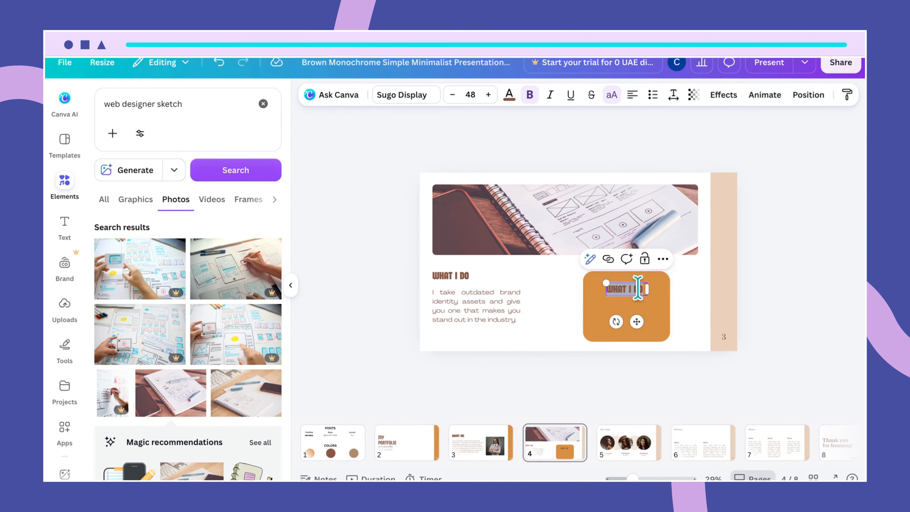
pyautogui.press('BackSpace')
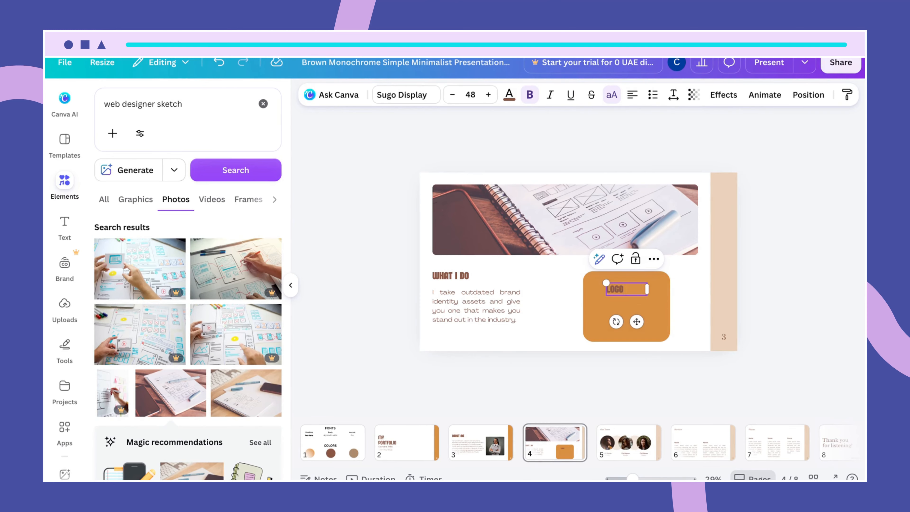
pyautogui.write('LOGO DESIGN')
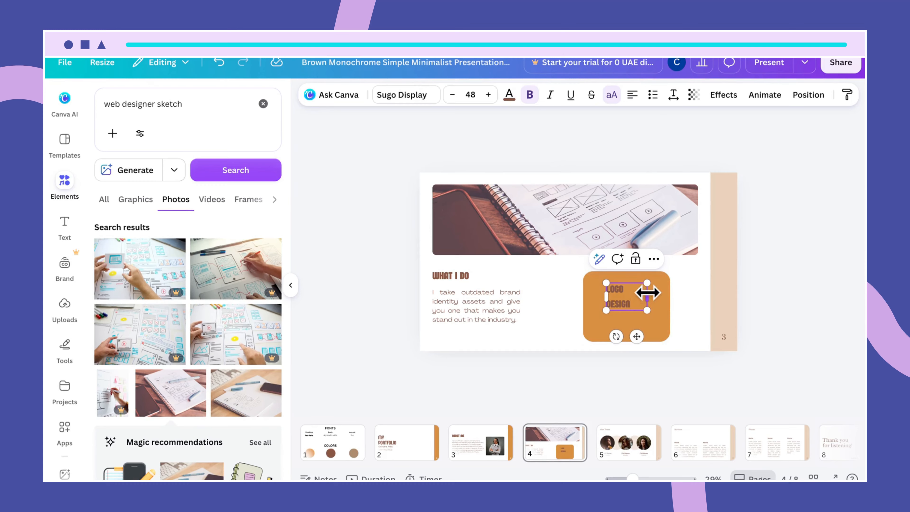
pyautogui.moveTo(648, 293); pyautogui.dragTo(626, 293)
pyautogui.click(663, 325)
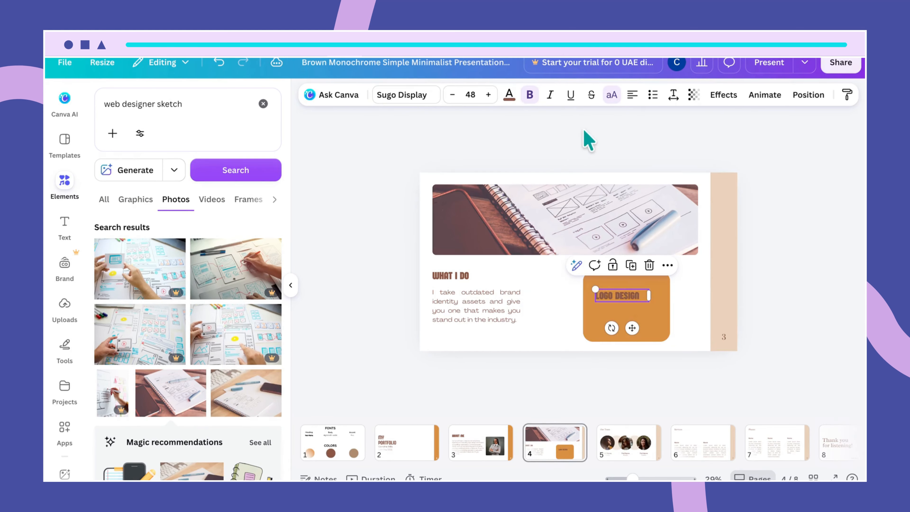
# Step: Turn "LOGO DESIGN" into a bulleted item and widen its text box so it fits on one line within the orange box
pyautogui.click(653, 94)
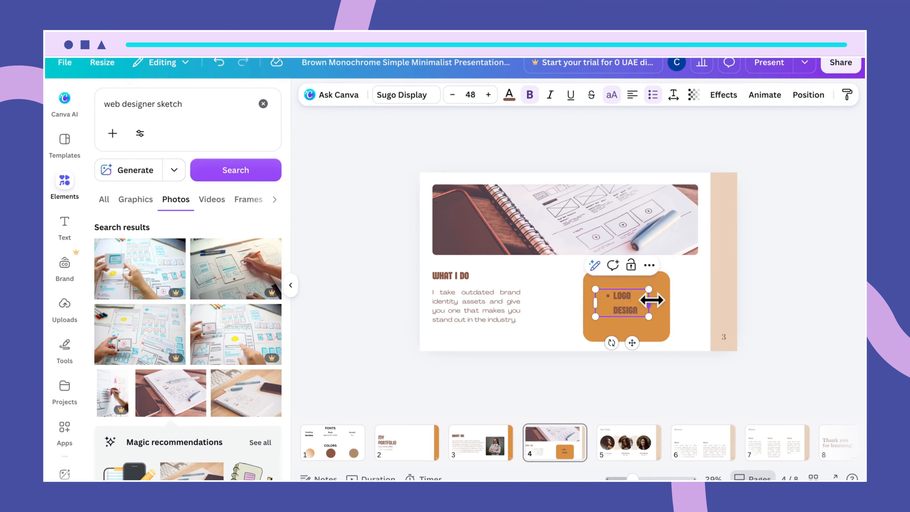
pyautogui.moveTo(654, 300); pyautogui.dragTo(634, 297)
pyautogui.click(662, 316)
pyautogui.click(638, 296)
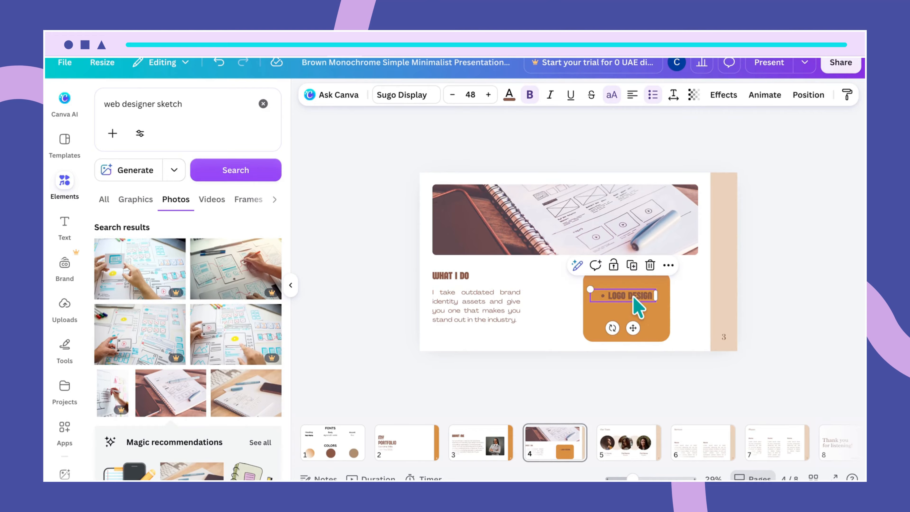
# Step: Duplicate the "LOGO DESIGN" bullet directly below the original and change the copy's text to "GRAPHIC DESIGN"
pyautogui.moveTo(634, 297); pyautogui.dragTo(631, 312)
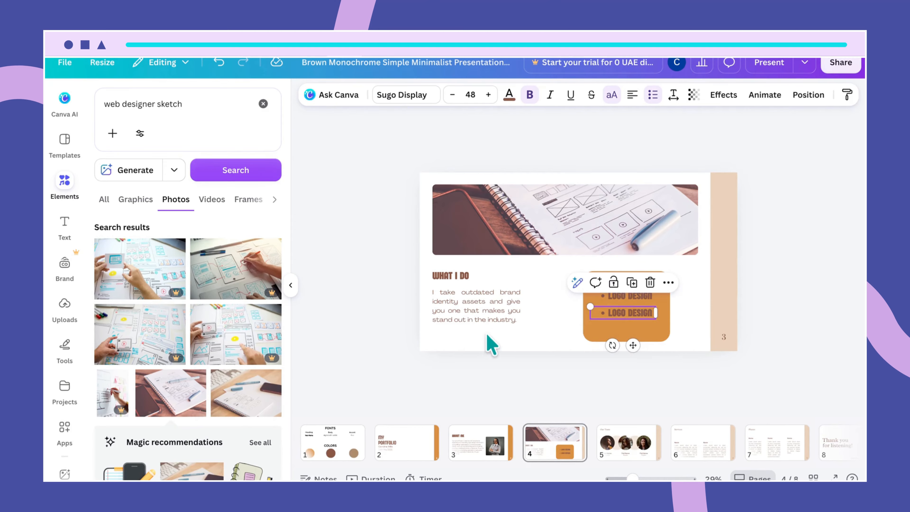
pyautogui.doubleClick(624, 312)
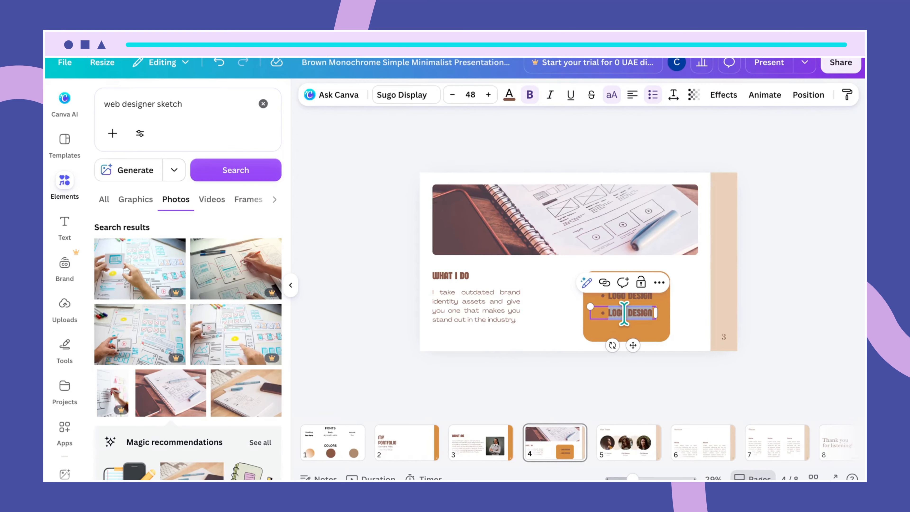
pyautogui.write('GRAPHIC')
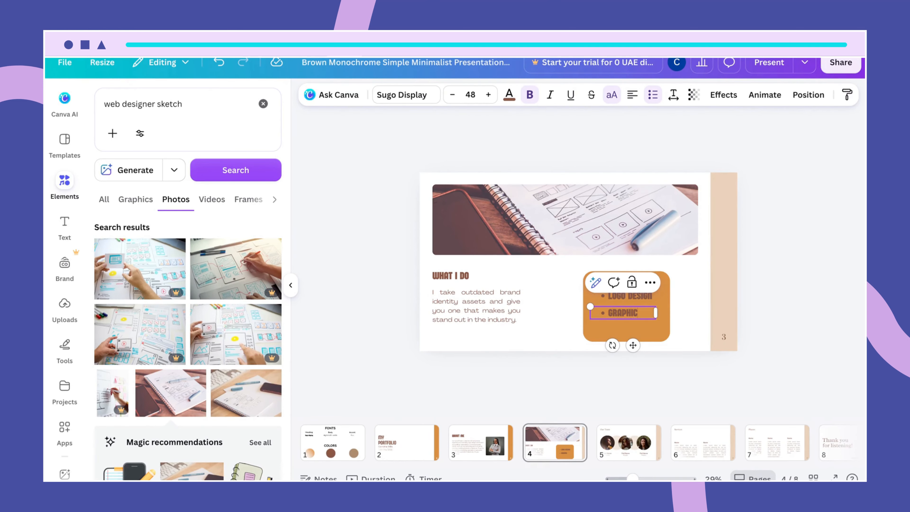
pyautogui.write(' DESIGN')
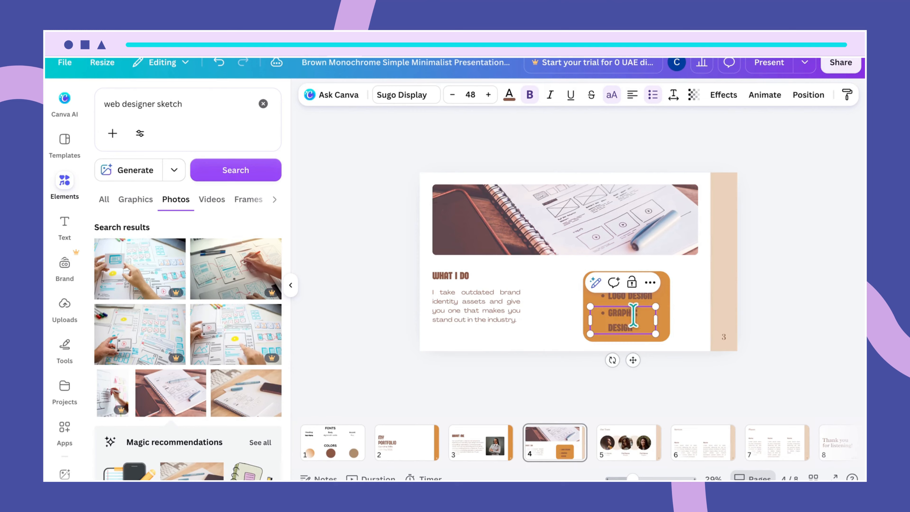
# Step: Fit "GRAPHIC DESIGN" on one line and move both bullets slightly lower inside the orange box
pyautogui.moveTo(663, 324); pyautogui.dragTo(630, 299)
pyautogui.click(641, 333)
pyautogui.click(634, 322)
pyautogui.click(647, 315)
pyautogui.click(636, 305)
pyautogui.click(633, 308)
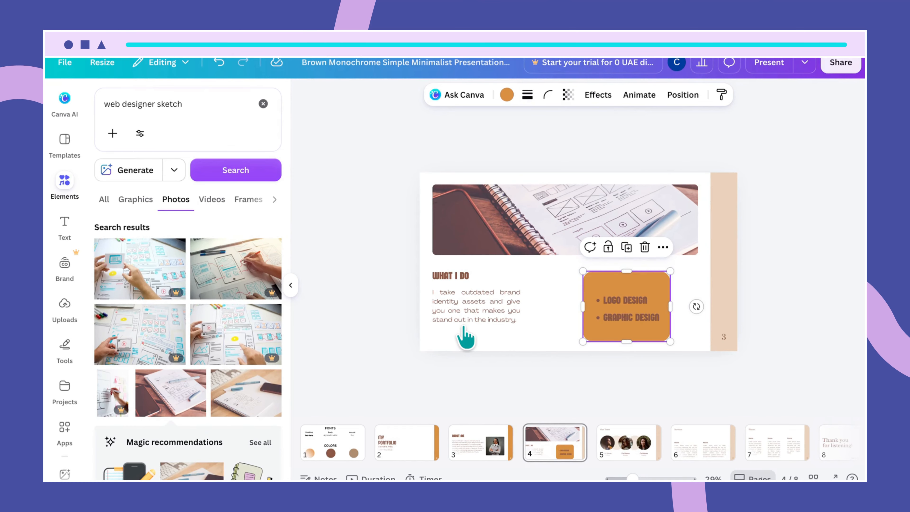
# Step: Set the font size of both the "LOGO DESIGN" and "GRAPHIC DESIGN" bullets to 50
pyautogui.click(609, 301)
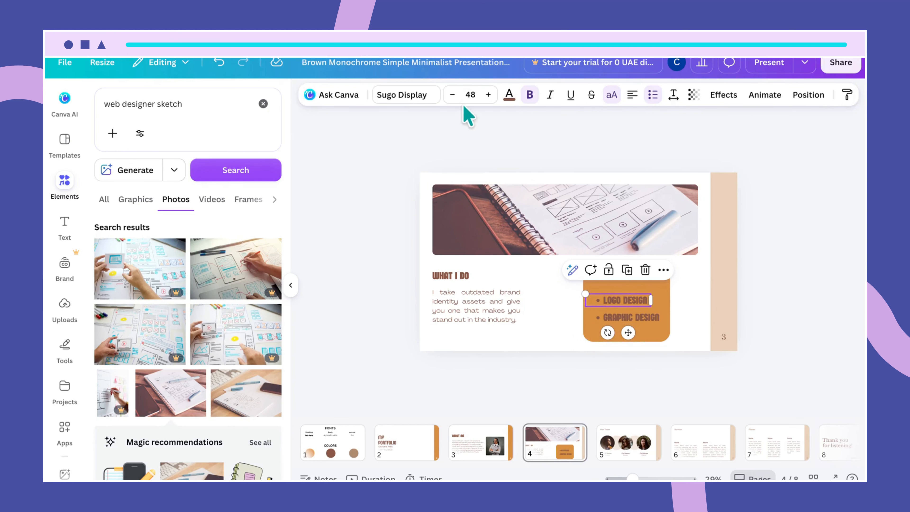
pyautogui.click(472, 95)
pyautogui.write('50')
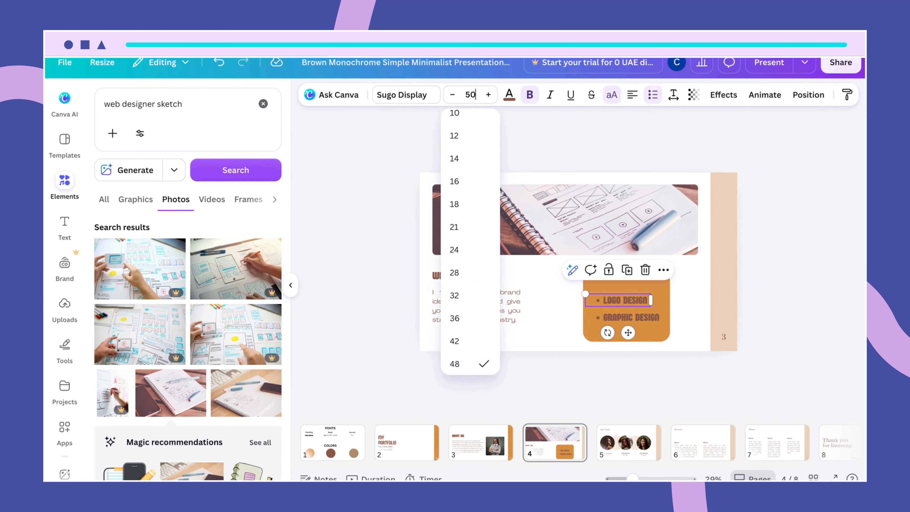
pyautogui.press('Return')
pyautogui.click(644, 318)
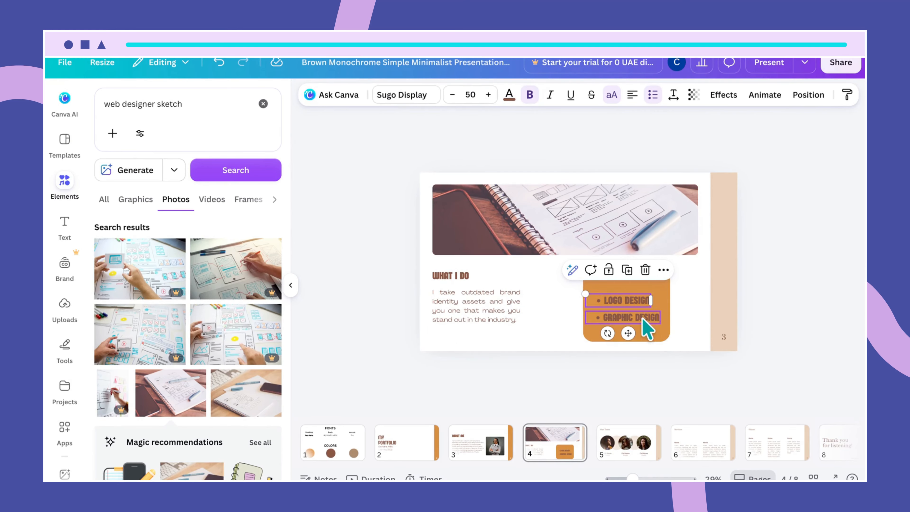
pyautogui.click(472, 95)
pyautogui.write('5')
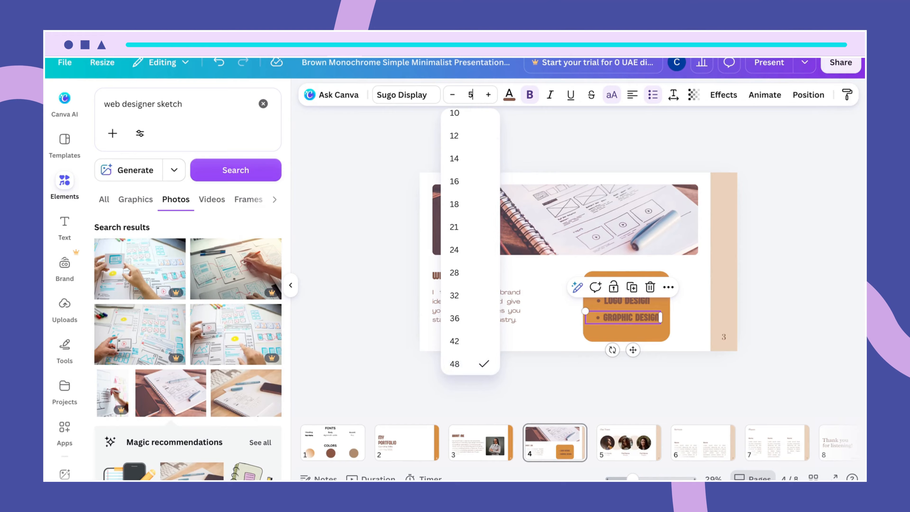
pyautogui.write('0')
pyautogui.press('Return')
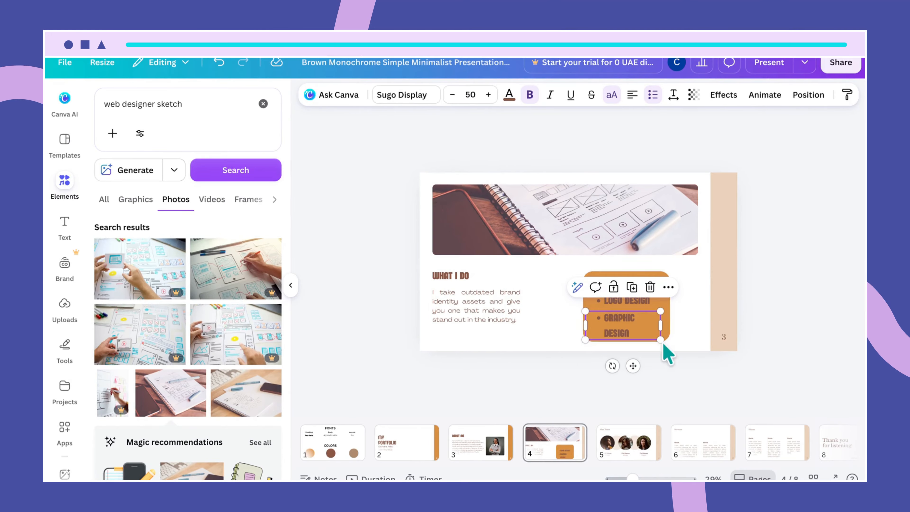
# Step: Widen the "GRAPHIC DESIGN" text box to fit one line and realign it under "LOGO DESIGN" in the orange box
pyautogui.moveTo(661, 325)
pyautogui.mouseDown()
pyautogui.moveTo(671, 335)
pyautogui.moveTo(650, 318)
pyautogui.mouseUp()
pyautogui.click(701, 331)
pyautogui.click(652, 317)
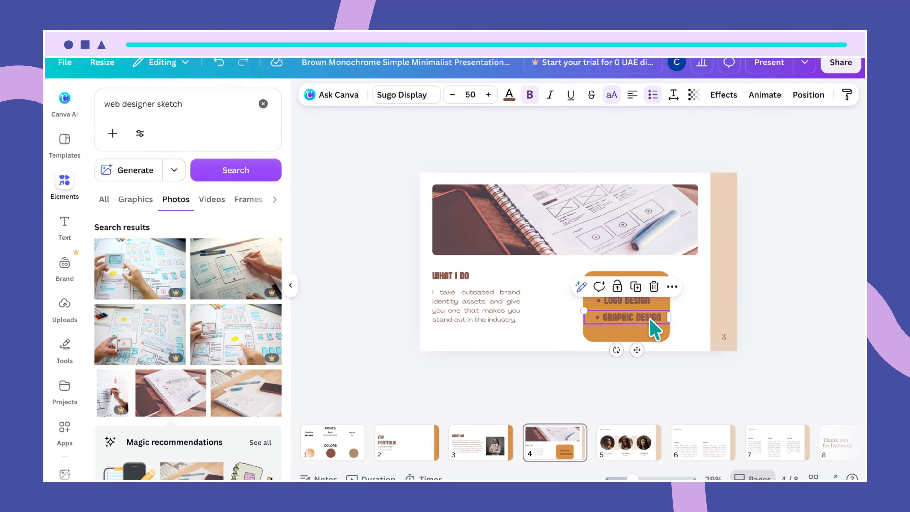
pyautogui.click(652, 335)
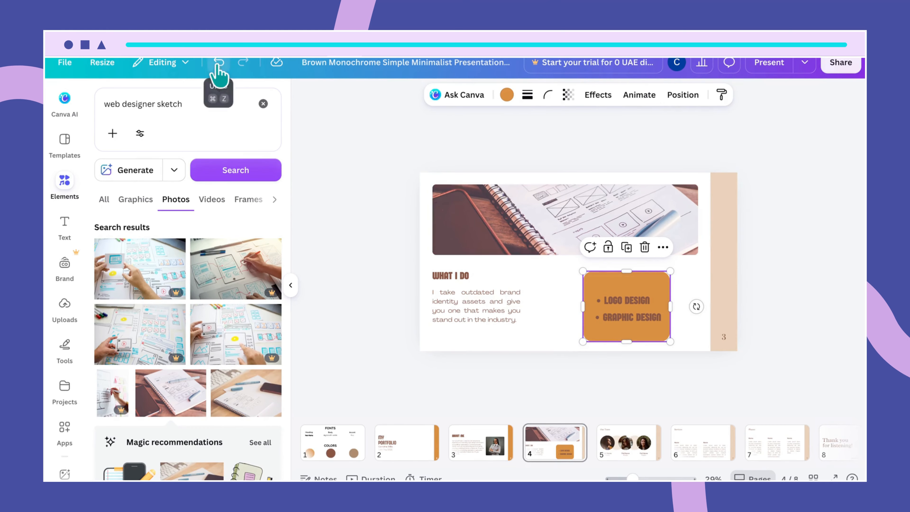
# Step: Search the elements for "design tools icon" and limit the results to graphics
pyautogui.moveTo(196, 104); pyautogui.dragTo(144, 88)
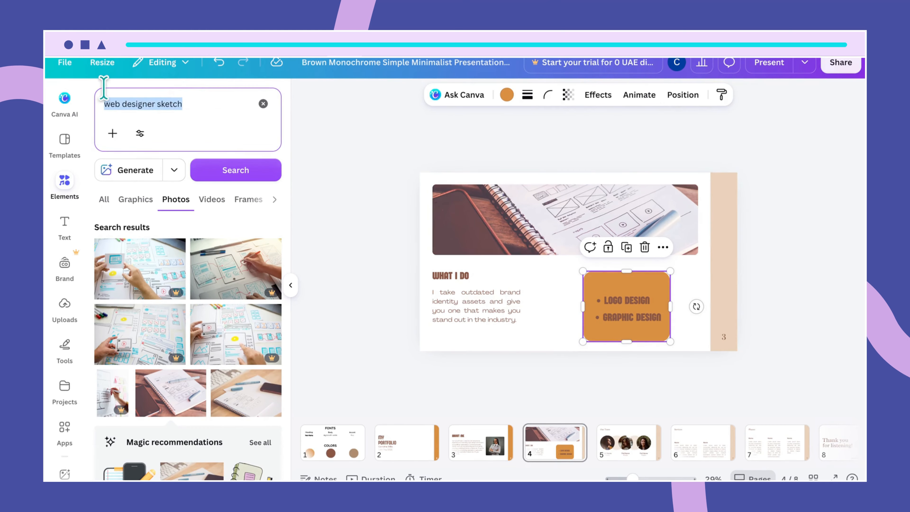
pyautogui.press('BackSpace')
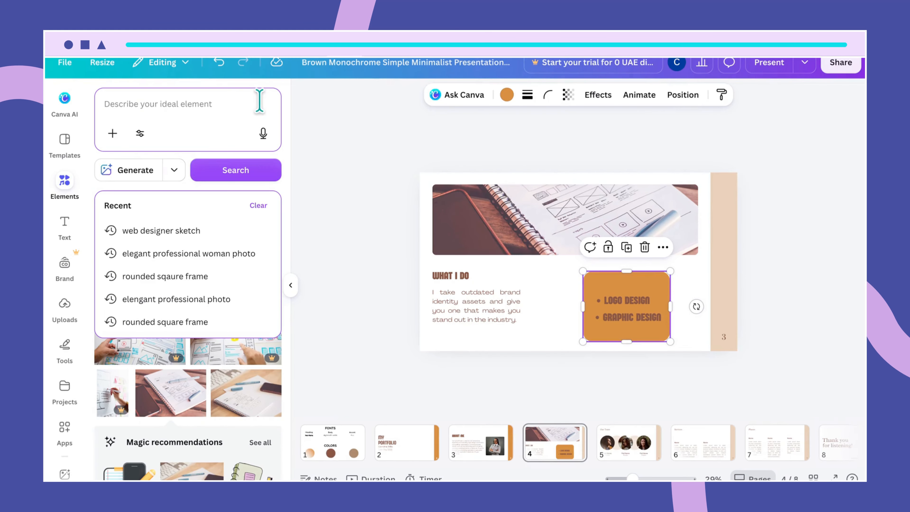
pyautogui.write('design')
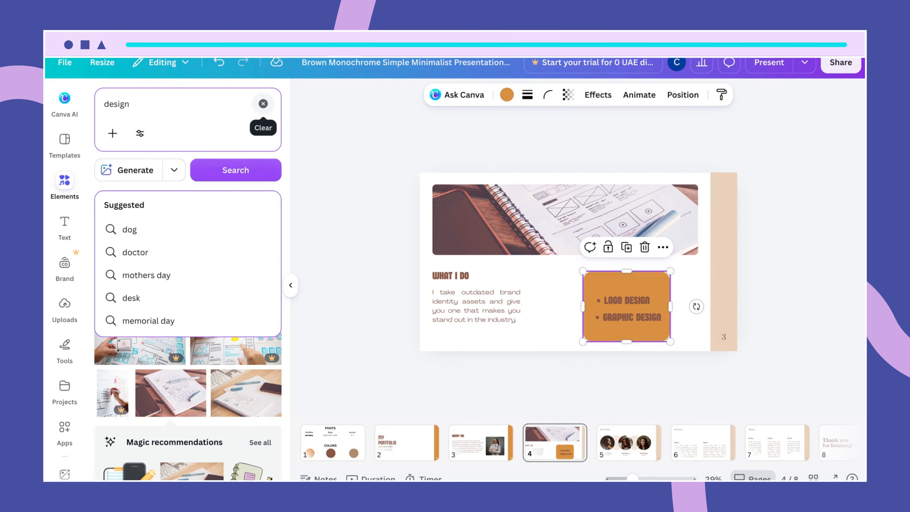
pyautogui.write(' tools ')
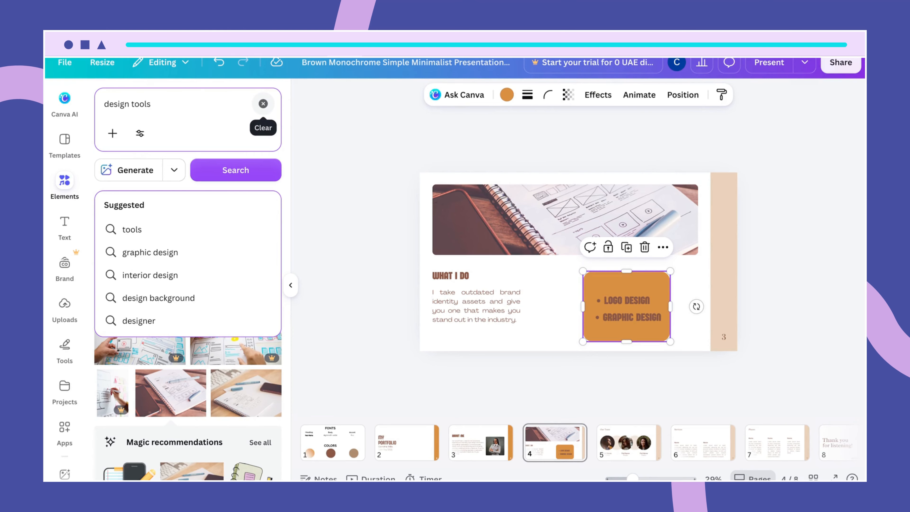
pyautogui.write('icon')
pyautogui.press('Return')
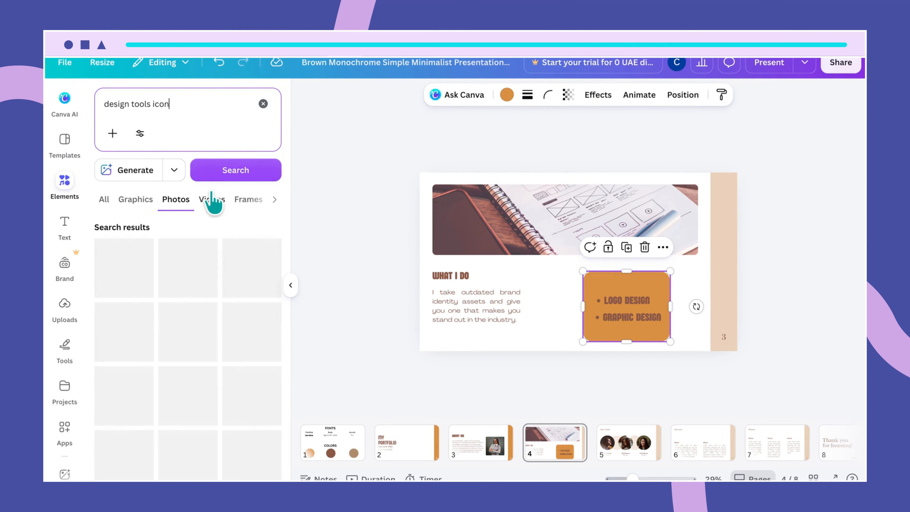
pyautogui.click(134, 203)
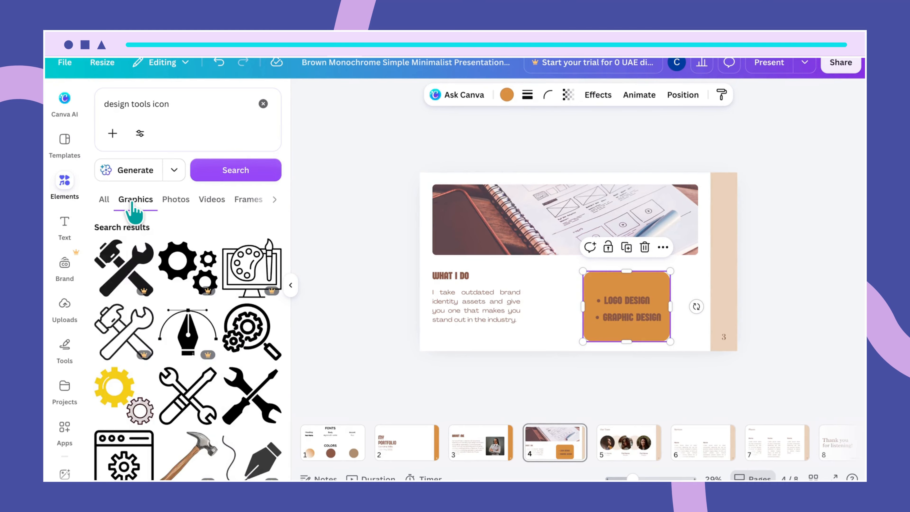
# Step: Add the outlined computer monitor icon with pencil and ruler from the graphics results to the page
pyautogui.scroll(-1, 204, 362)
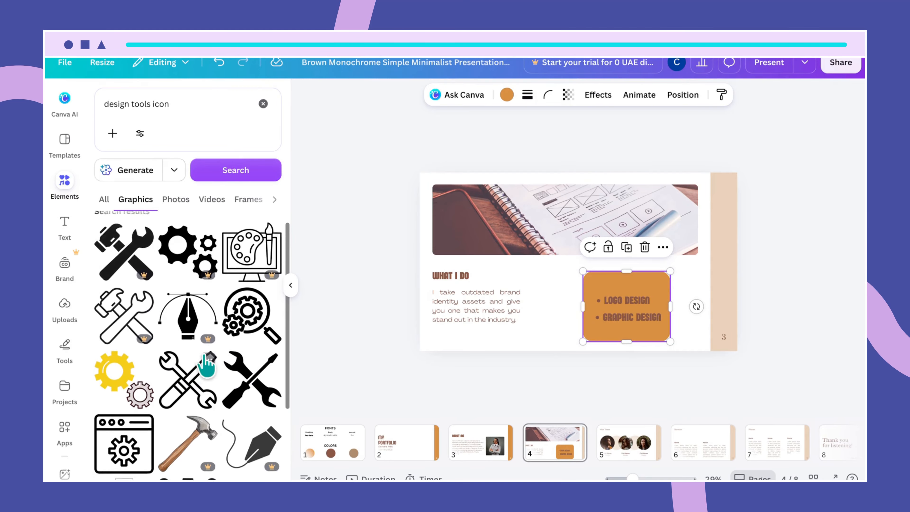
pyautogui.scroll(1, 207, 364)
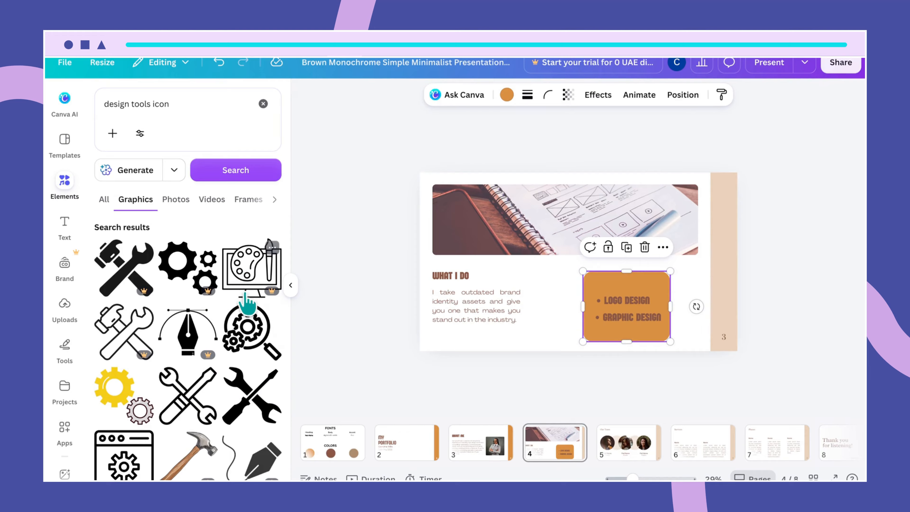
pyautogui.scroll(-10, 197, 337)
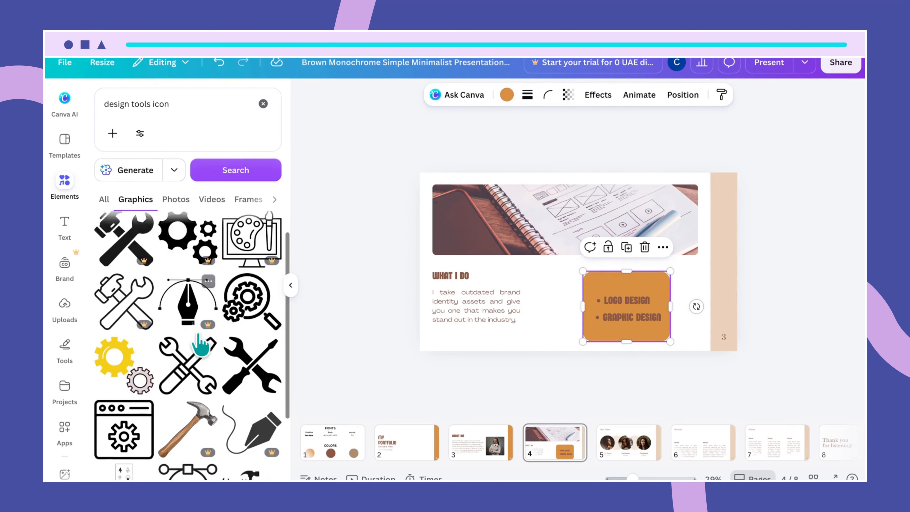
pyautogui.scroll(-1, 201, 345)
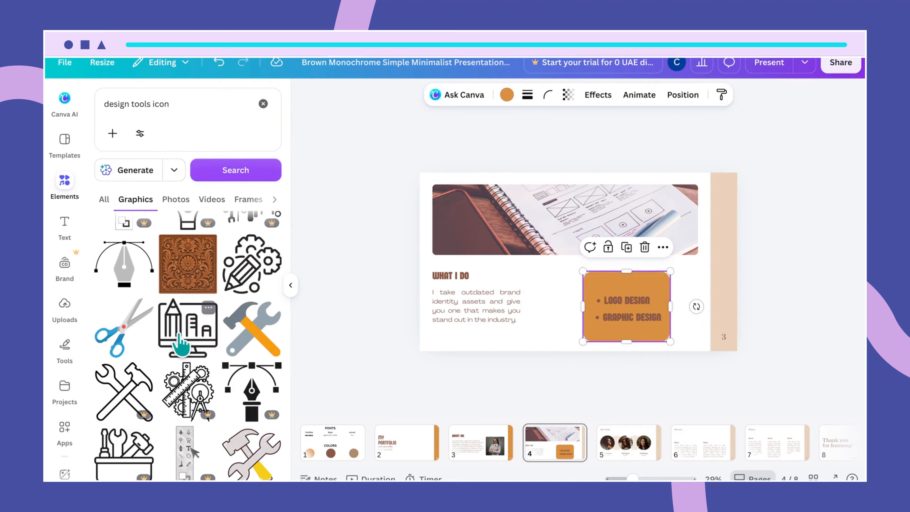
pyautogui.click(179, 335)
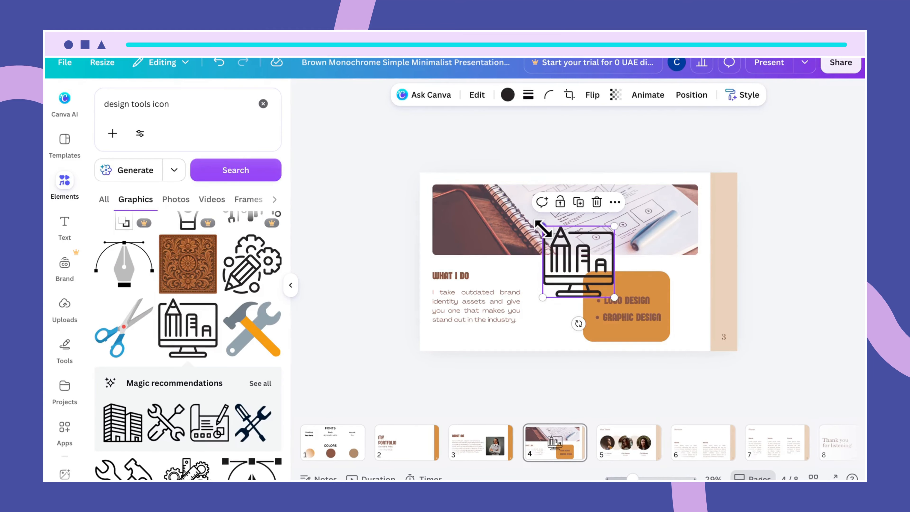
# Step: Shrink the monitor icon onto the centre of the orange box's upper edge and recolour it with the design's dark brown
pyautogui.moveTo(544, 229); pyautogui.dragTo(571, 253)
pyautogui.moveTo(603, 279); pyautogui.dragTo(637, 274)
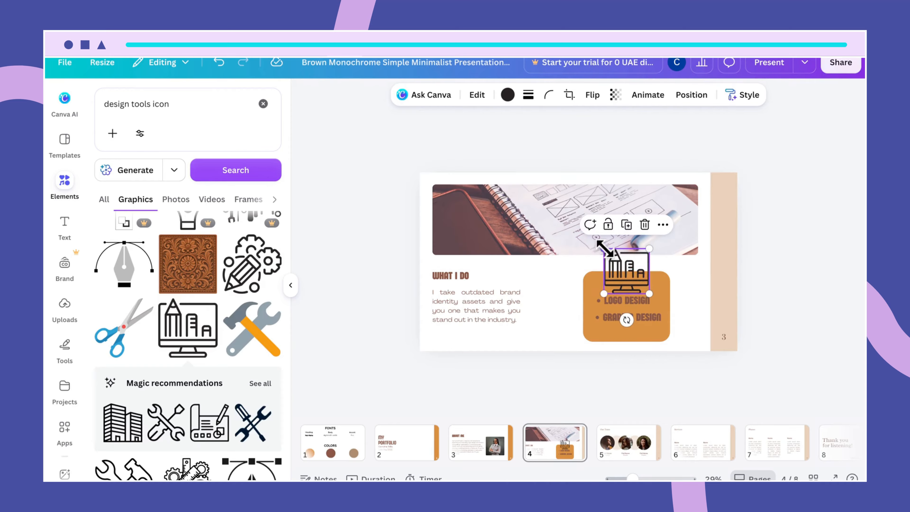
pyautogui.moveTo(606, 249); pyautogui.dragTo(635, 272)
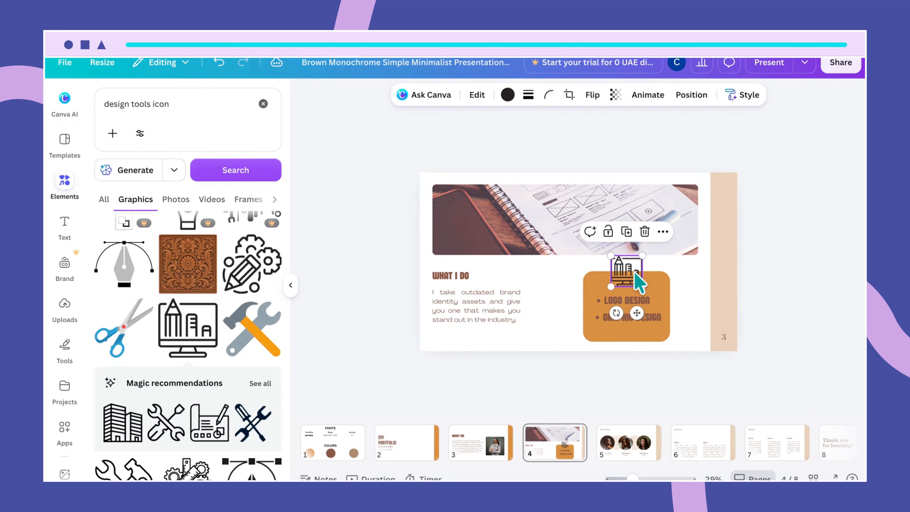
pyautogui.click(508, 95)
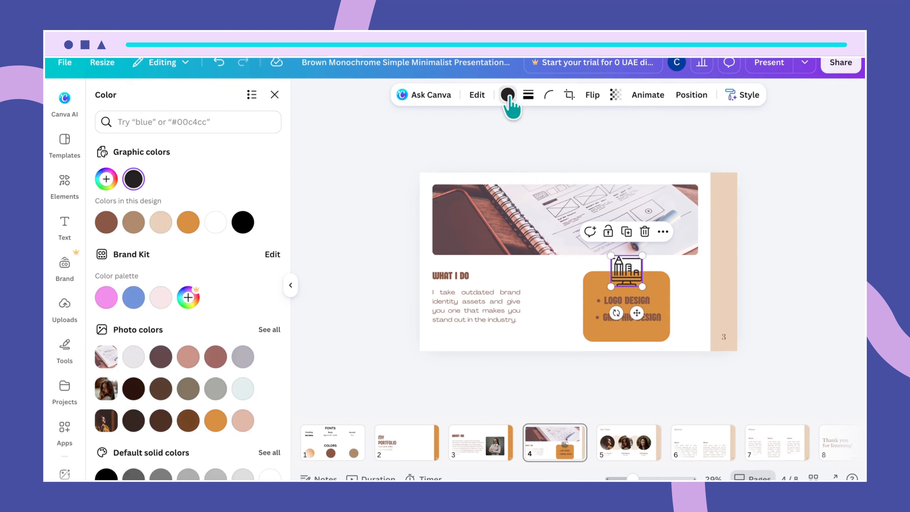
pyautogui.click(106, 222)
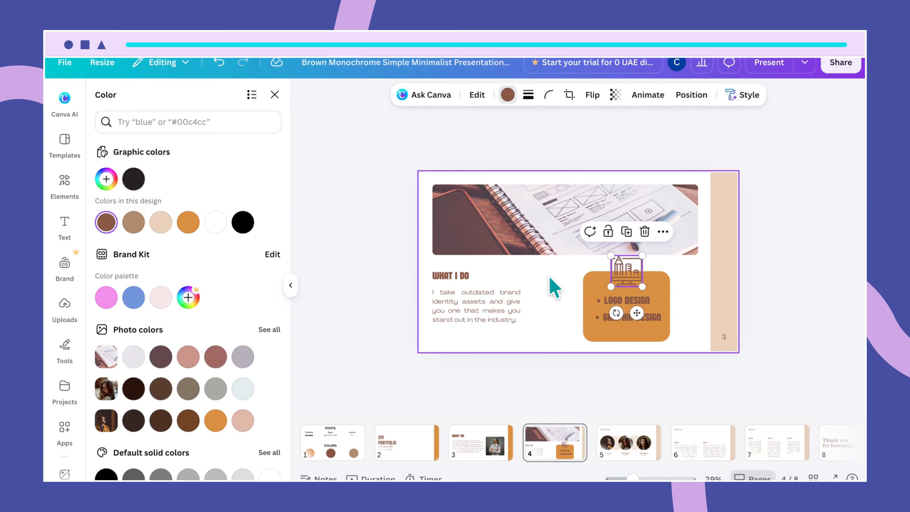
# Step: Recolour the beige vertical strip beside the page's content with the design's orange, #d68636
pyautogui.click(731, 267)
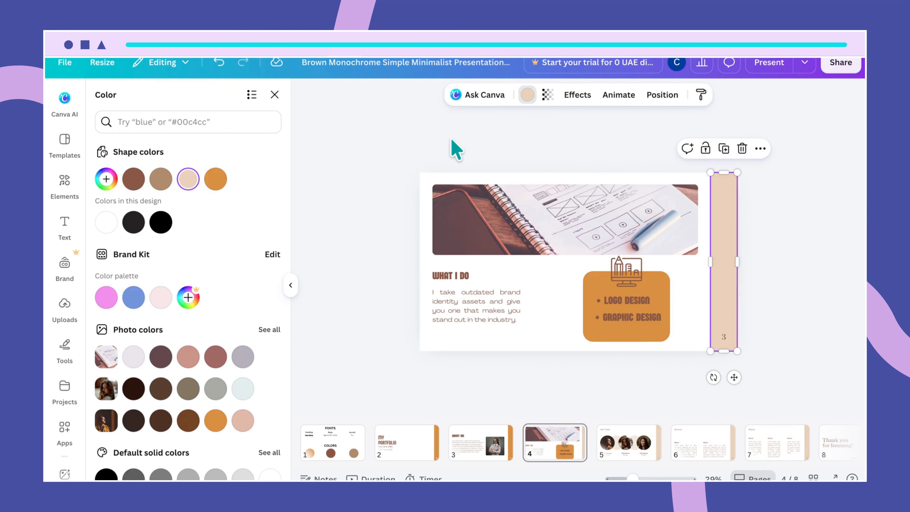
pyautogui.click(527, 95)
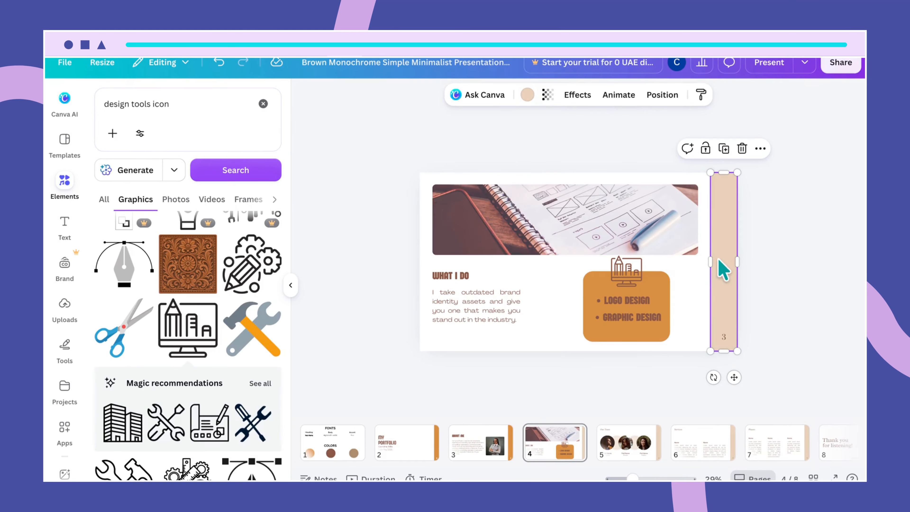
pyautogui.click(527, 94)
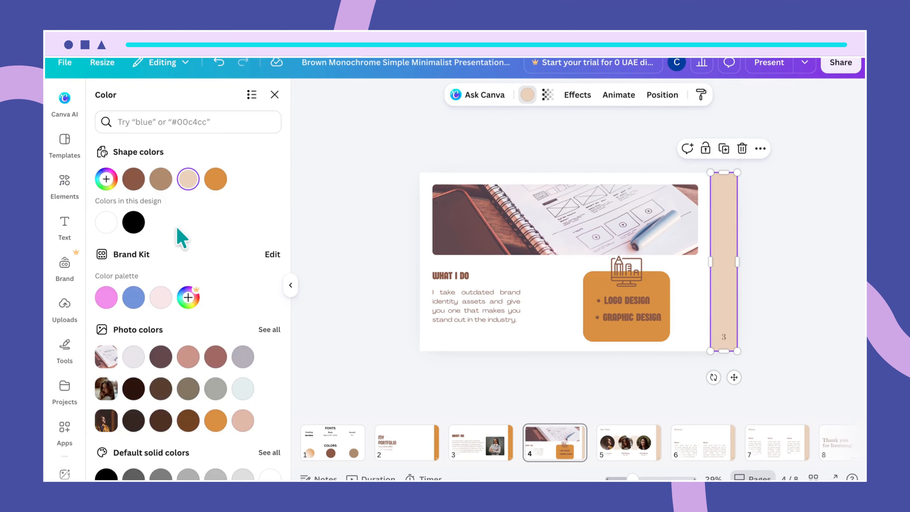
pyautogui.click(216, 179)
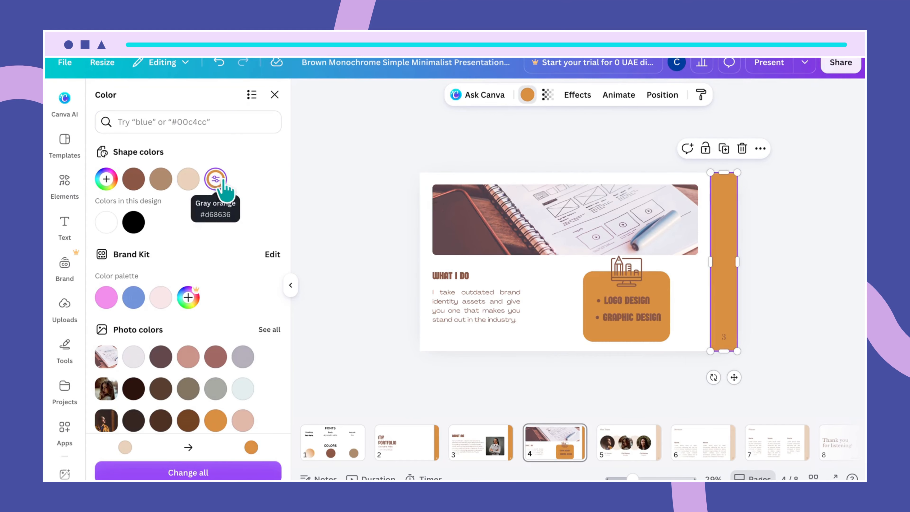
# Step: Format the page number 3 on the orange strip in bold white Agrandir Wide
pyautogui.click(723, 337)
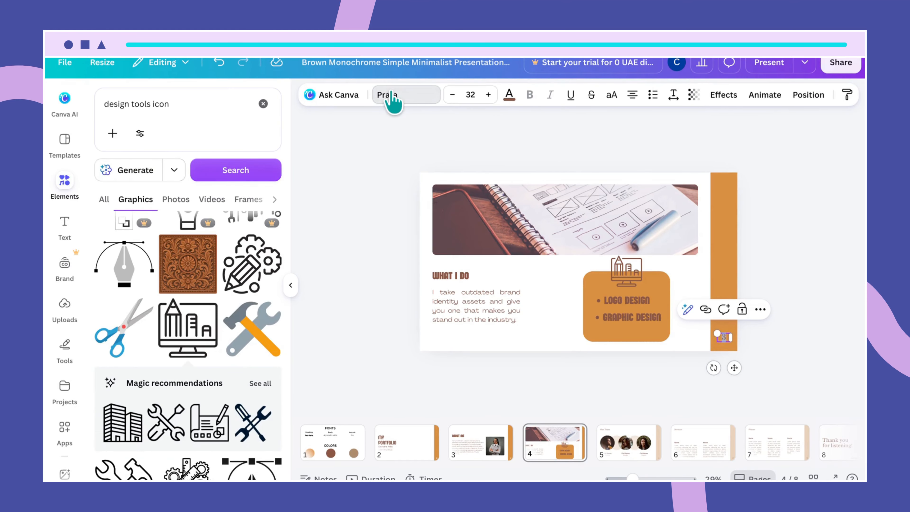
pyautogui.click(391, 99)
pyautogui.click(182, 232)
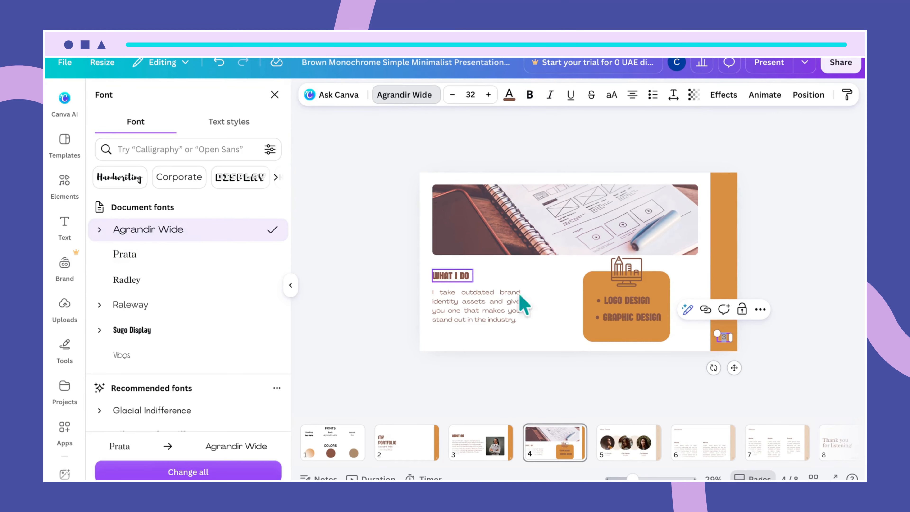
pyautogui.click(511, 102)
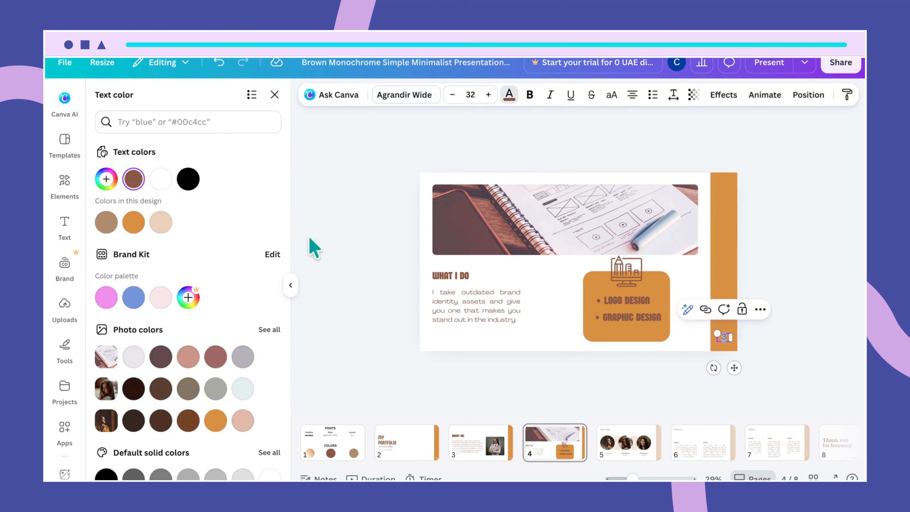
pyautogui.click(160, 180)
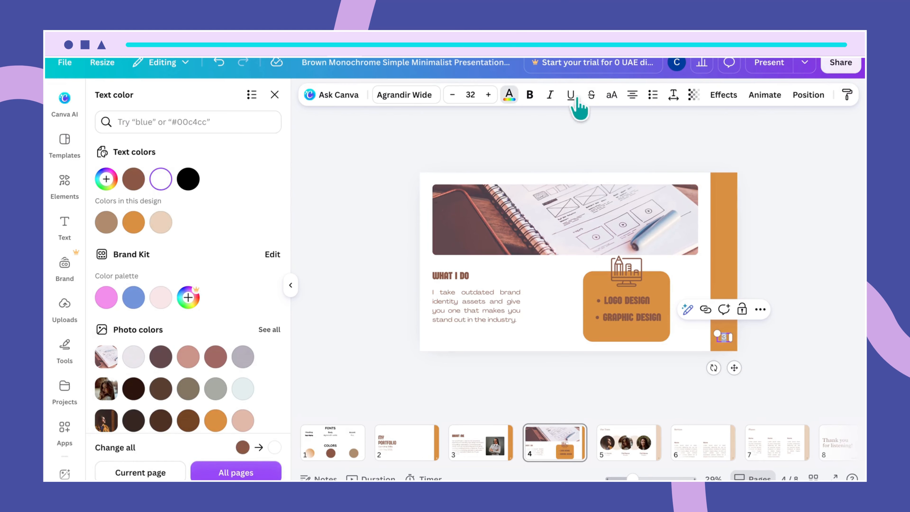
pyautogui.click(530, 95)
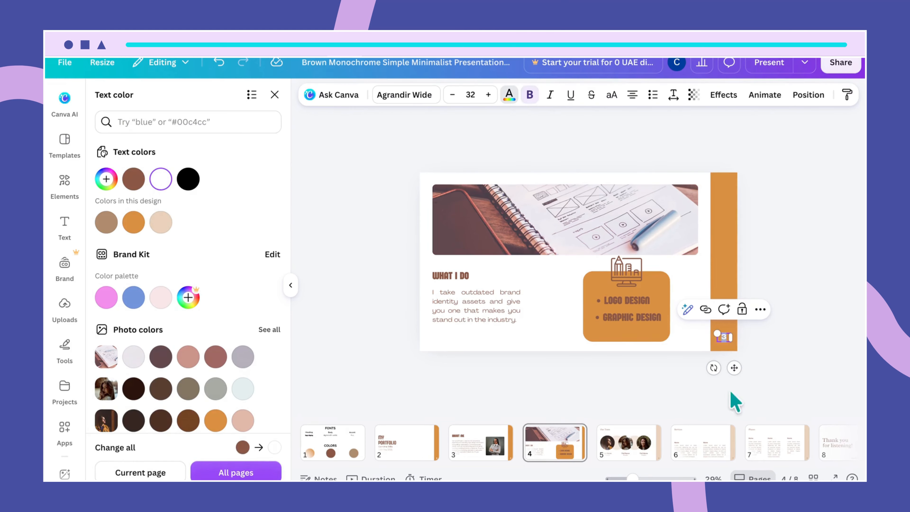
pyautogui.click(680, 333)
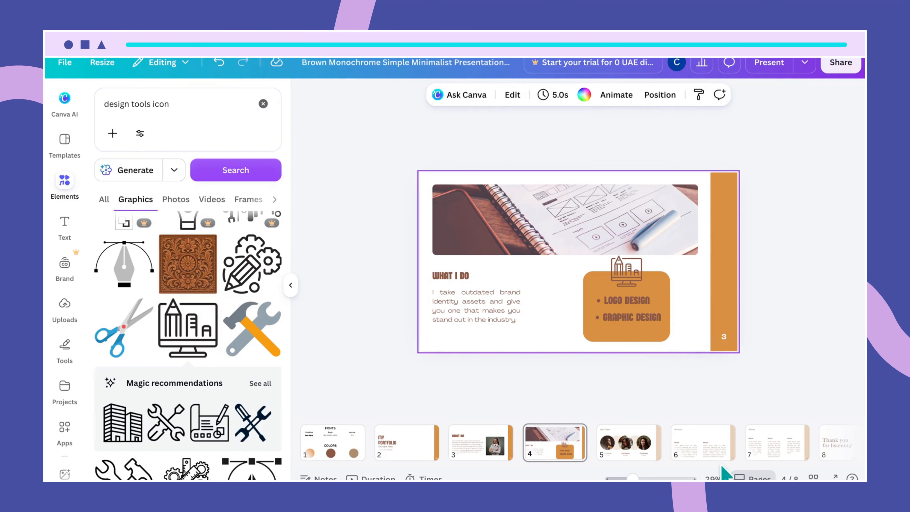
# Step: Widen the "What I Do" paragraph's text box slightly, shift it down a little, and fine-tune the heading's position above it
pyautogui.moveTo(633, 480); pyautogui.dragTo(644, 479)
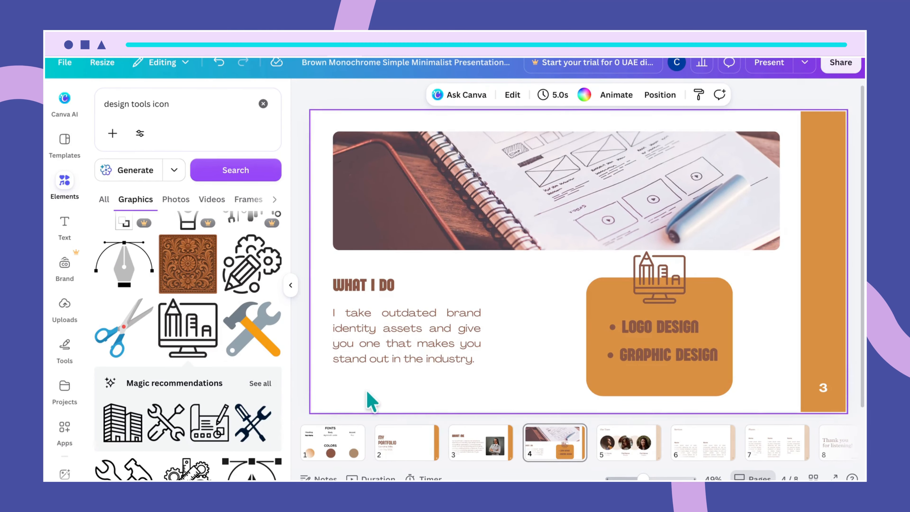
pyautogui.click(431, 360)
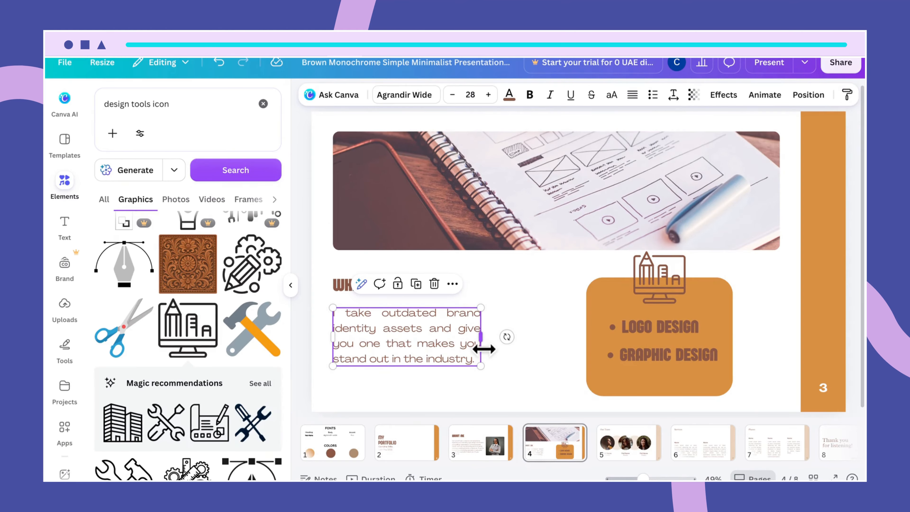
pyautogui.moveTo(484, 349); pyautogui.dragTo(494, 348)
pyautogui.click(544, 380)
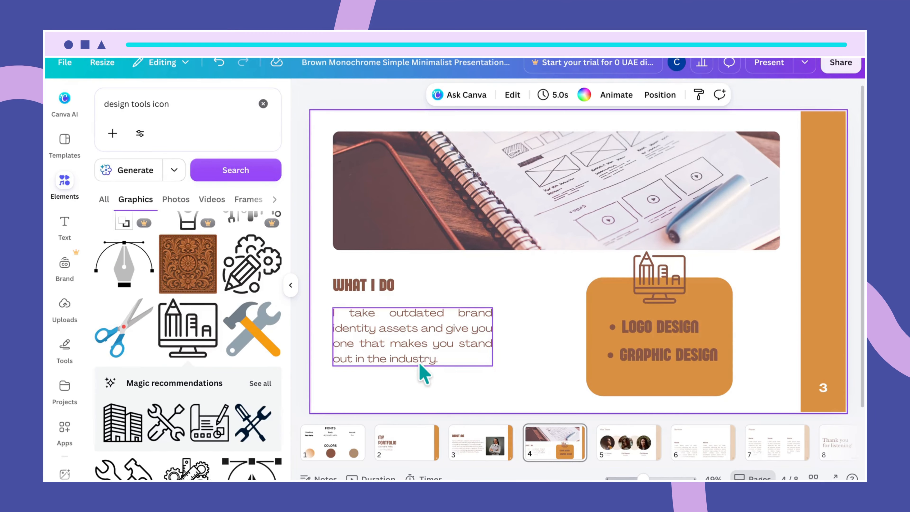
pyautogui.moveTo(421, 366); pyautogui.dragTo(421, 373)
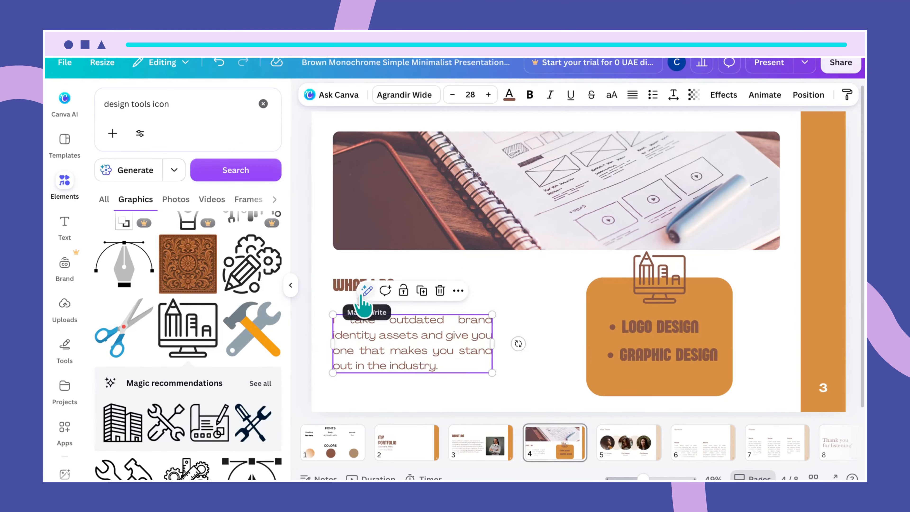
pyautogui.click(346, 289)
pyautogui.moveTo(346, 290); pyautogui.dragTo(344, 286)
pyautogui.click(391, 400)
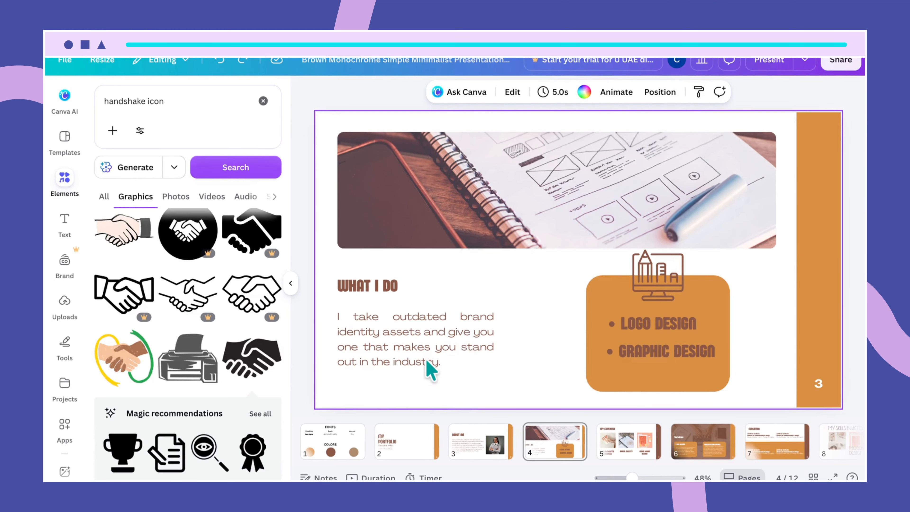
# Step: Change the "What I Do" paragraph's alignment from justified to left-aligned
pyautogui.click(429, 365)
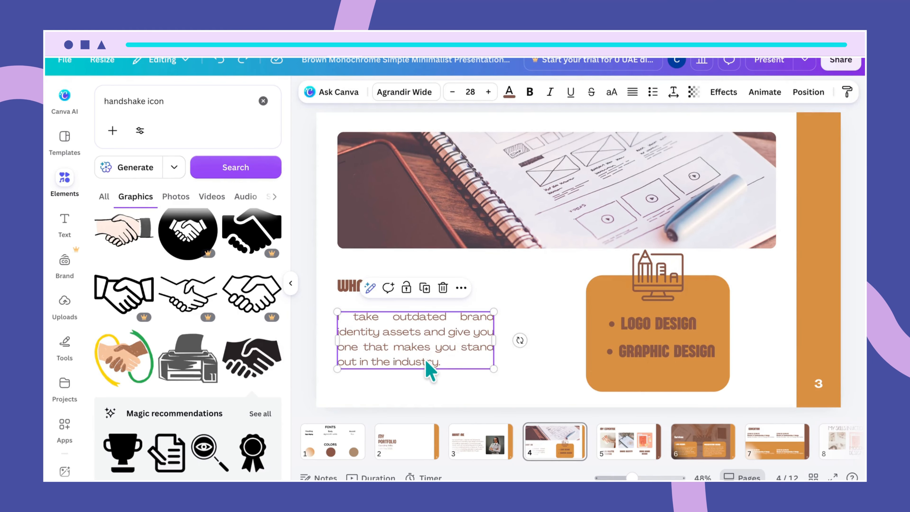
pyautogui.click(633, 94)
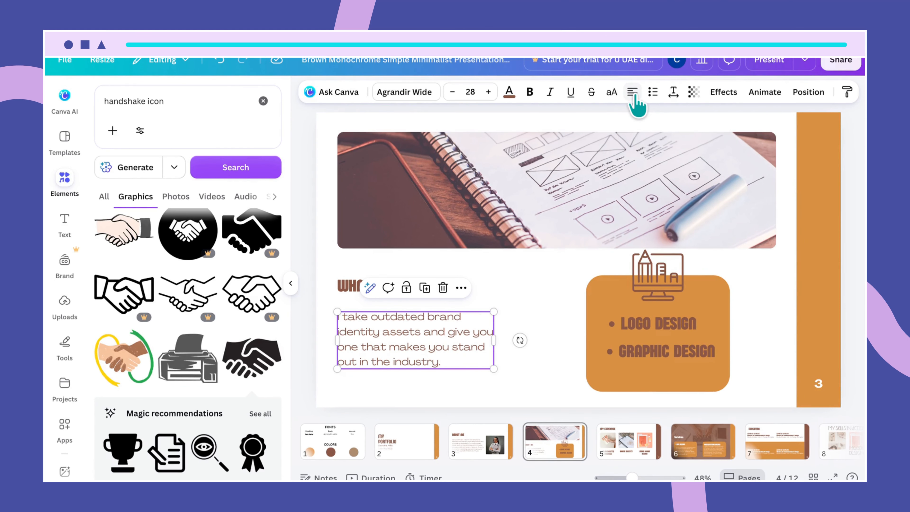
pyautogui.click(560, 382)
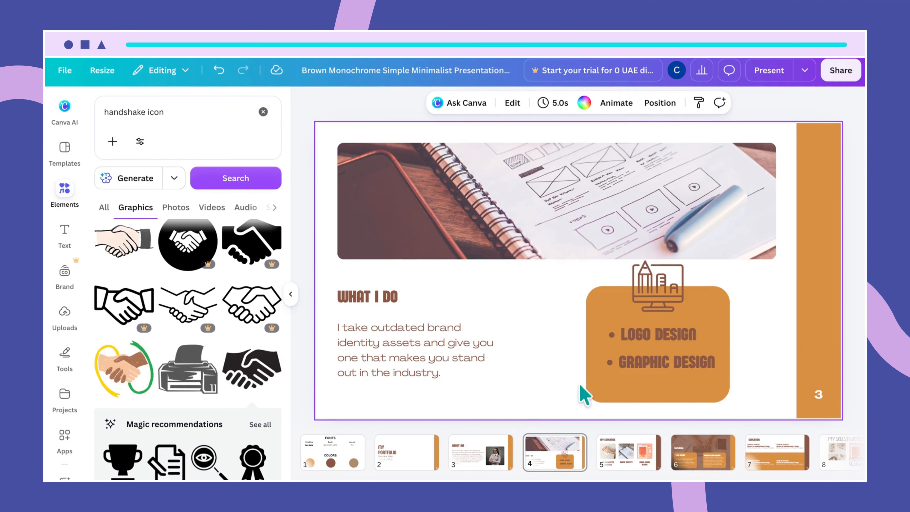